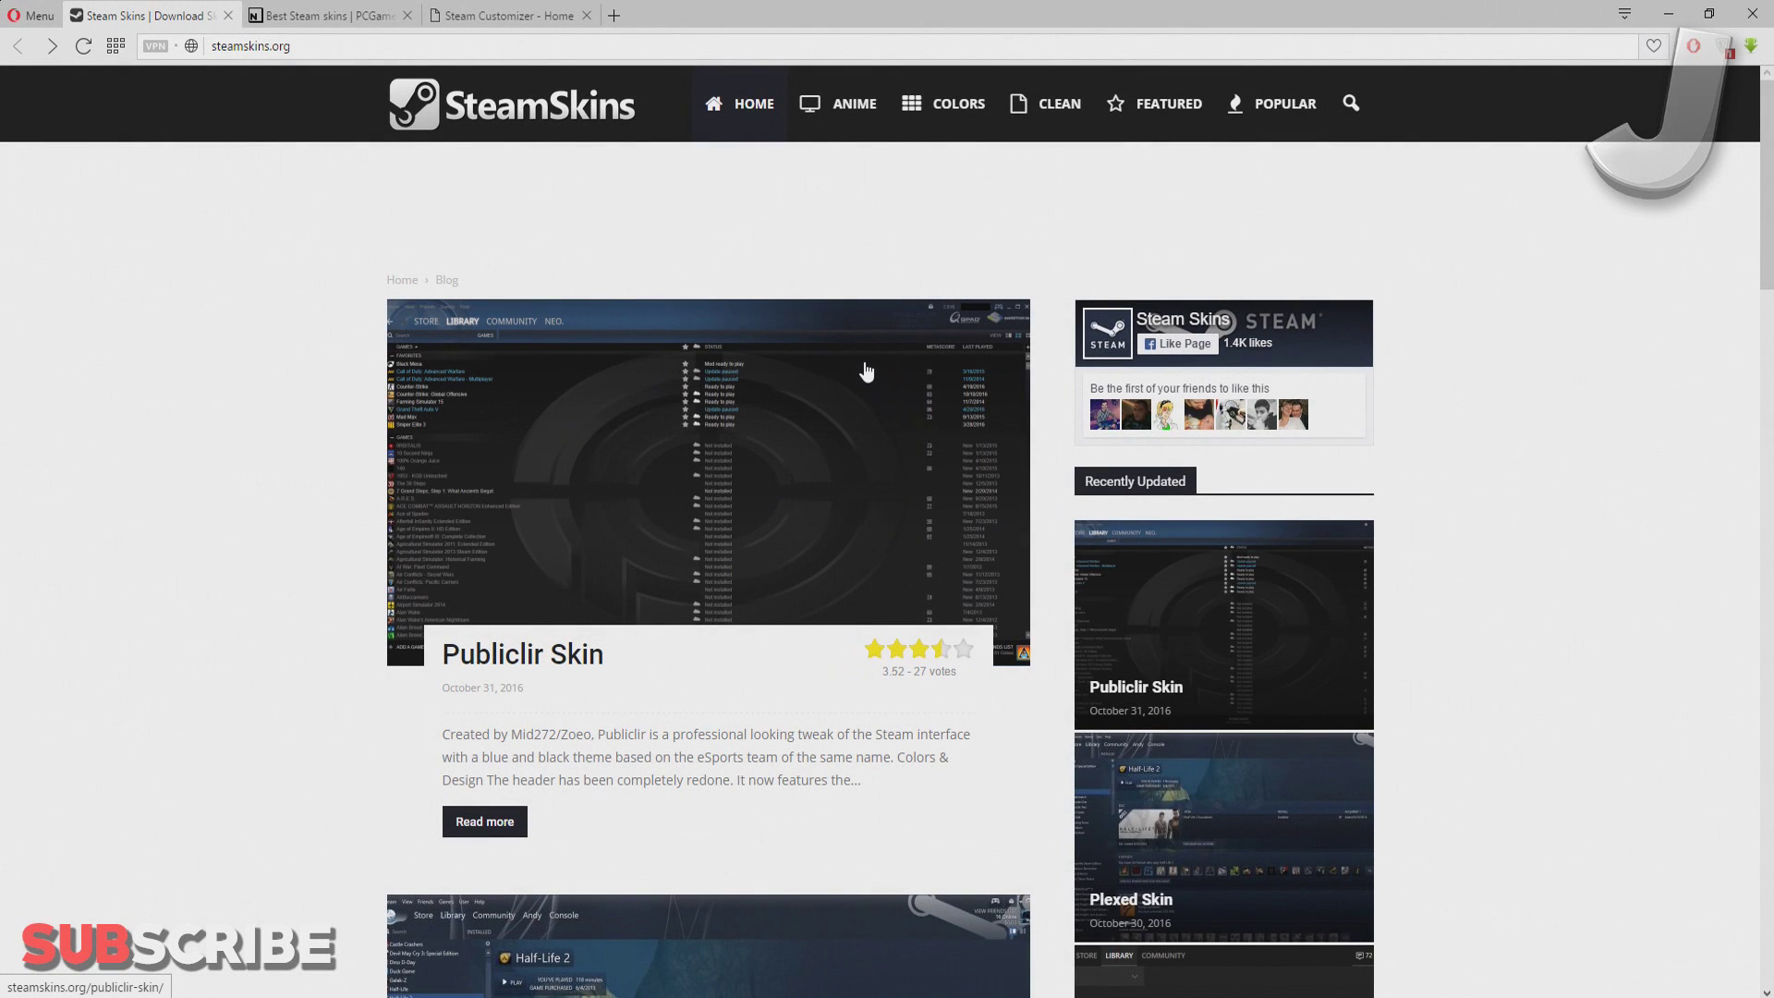
Step: Look over the skin list on SteamSkins and the Steam Customizer home page
scroll(762, 366, down, 15)
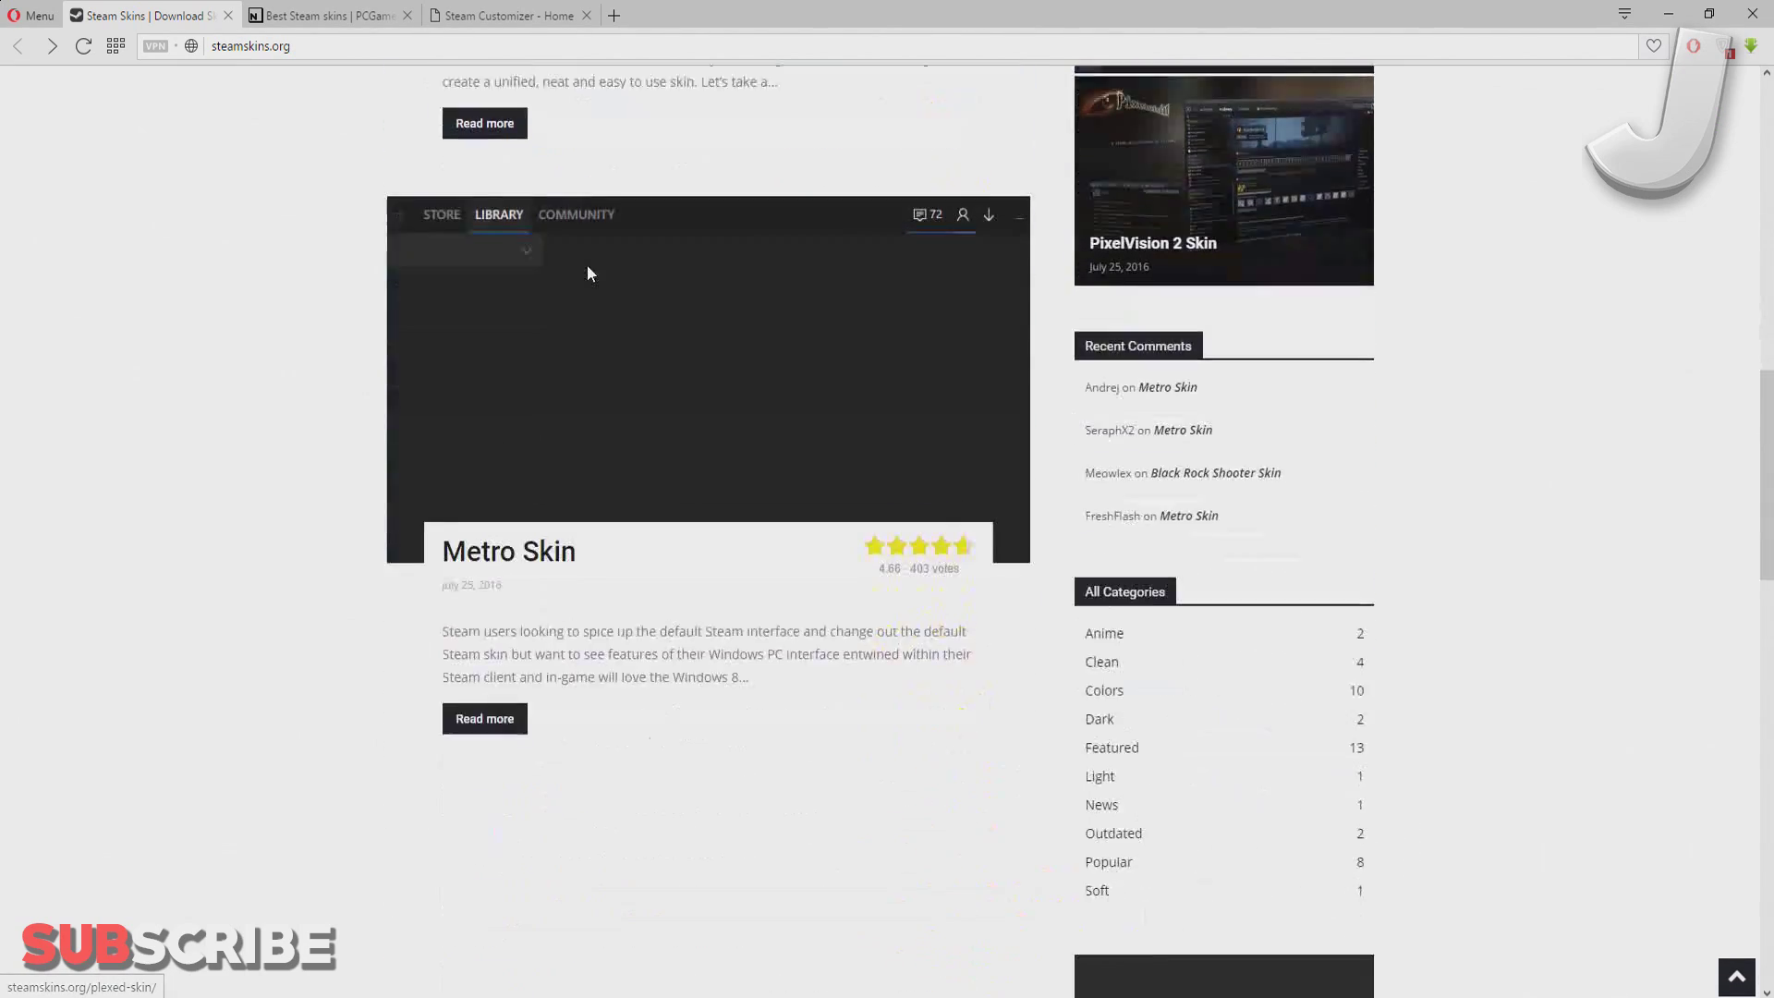
scroll(717, 312, up, 15)
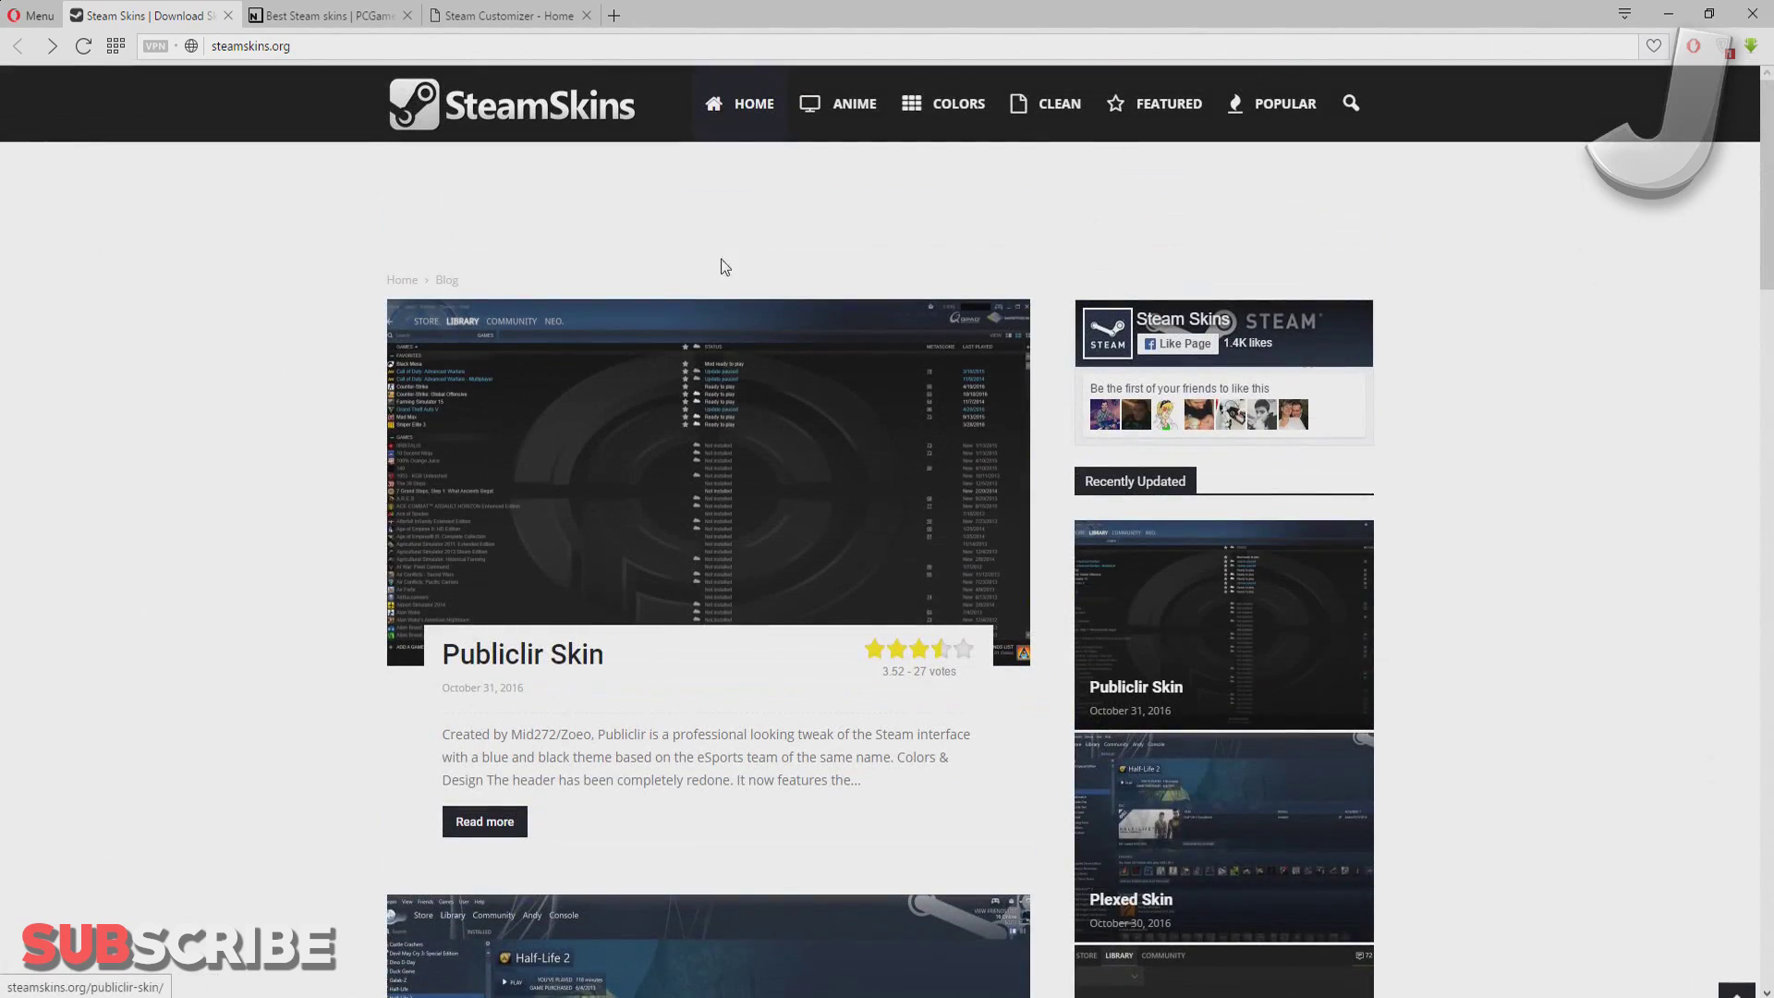
click(512, 16)
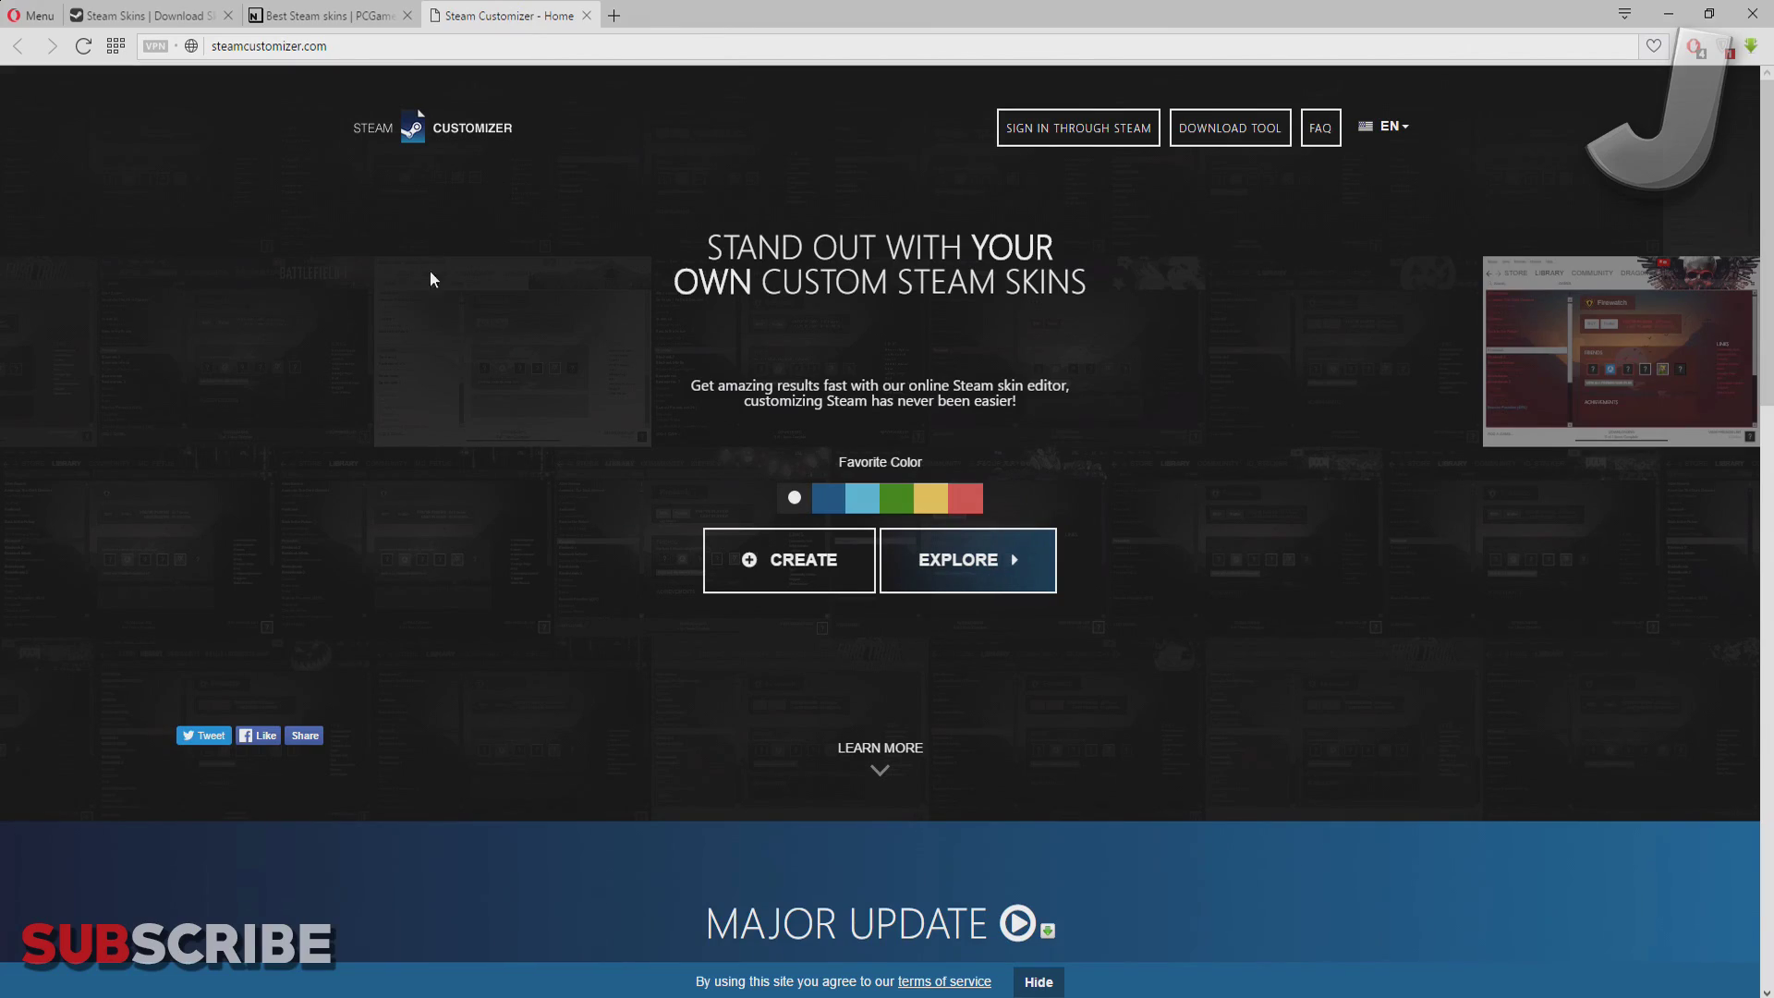
scroll(613, 420, down, 5)
scroll(1152, 368, up, 5)
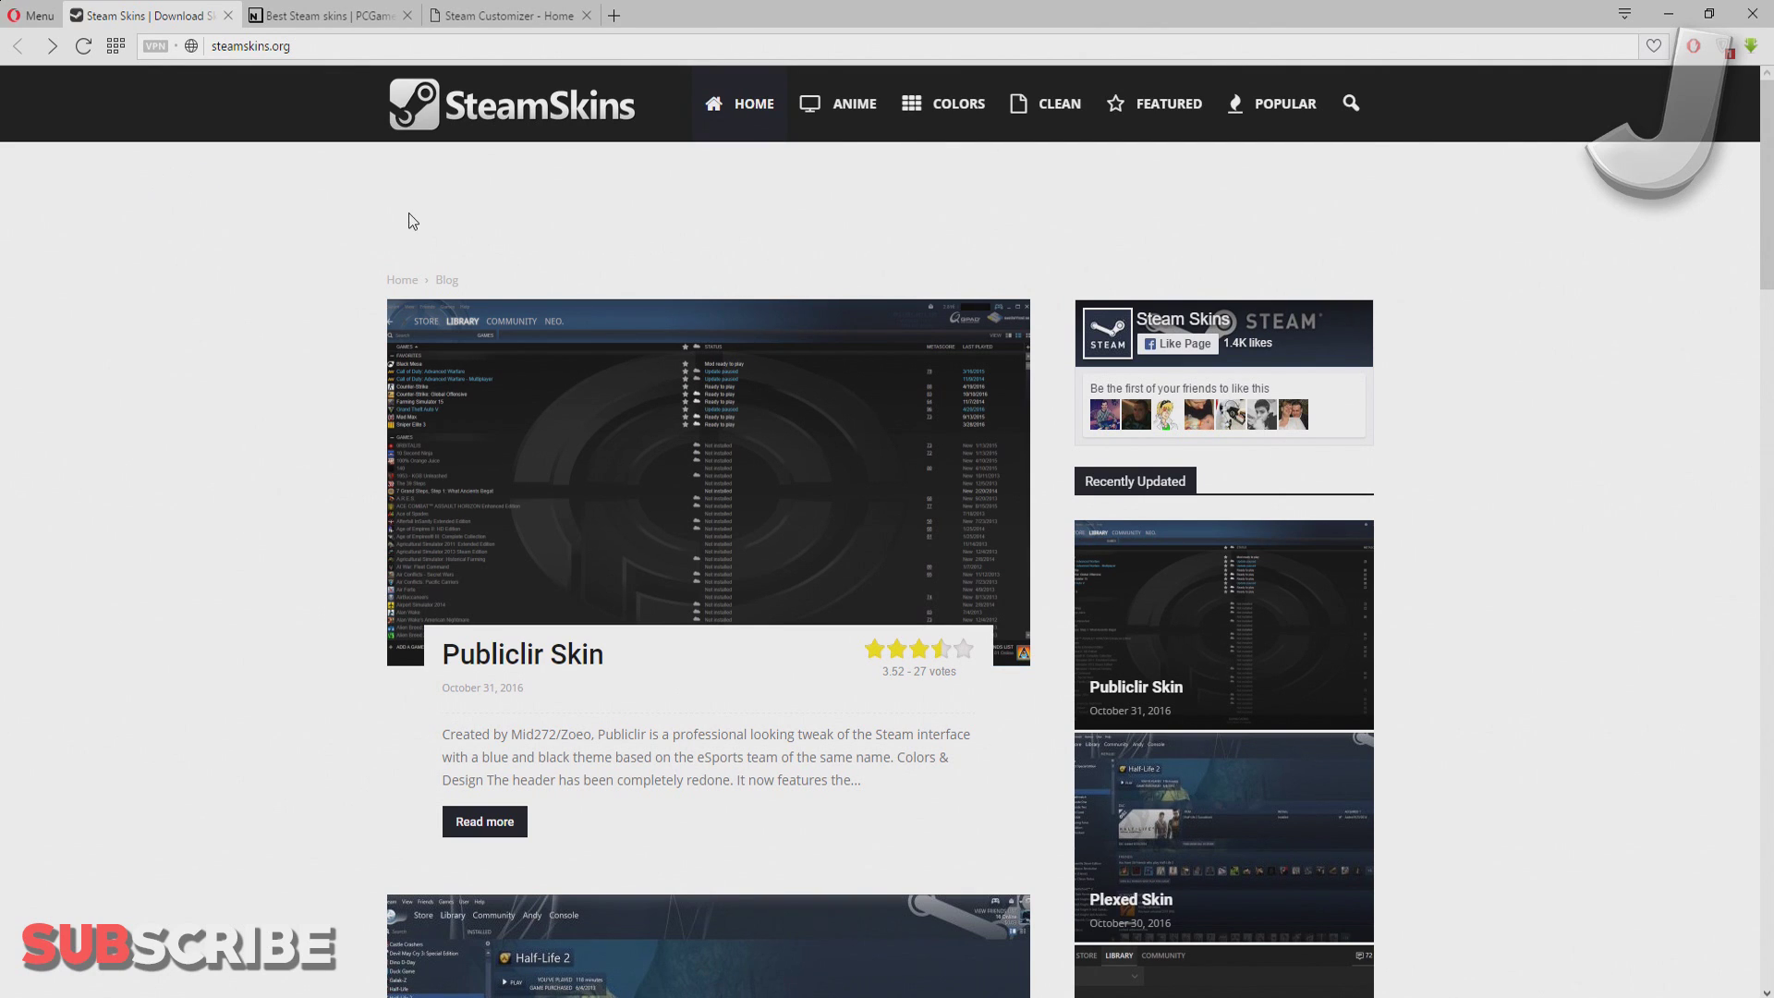
Step: Browse the full SteamSkins front page and the PCGamesN article on the best Steam skins
scroll(179, 220, down, 20)
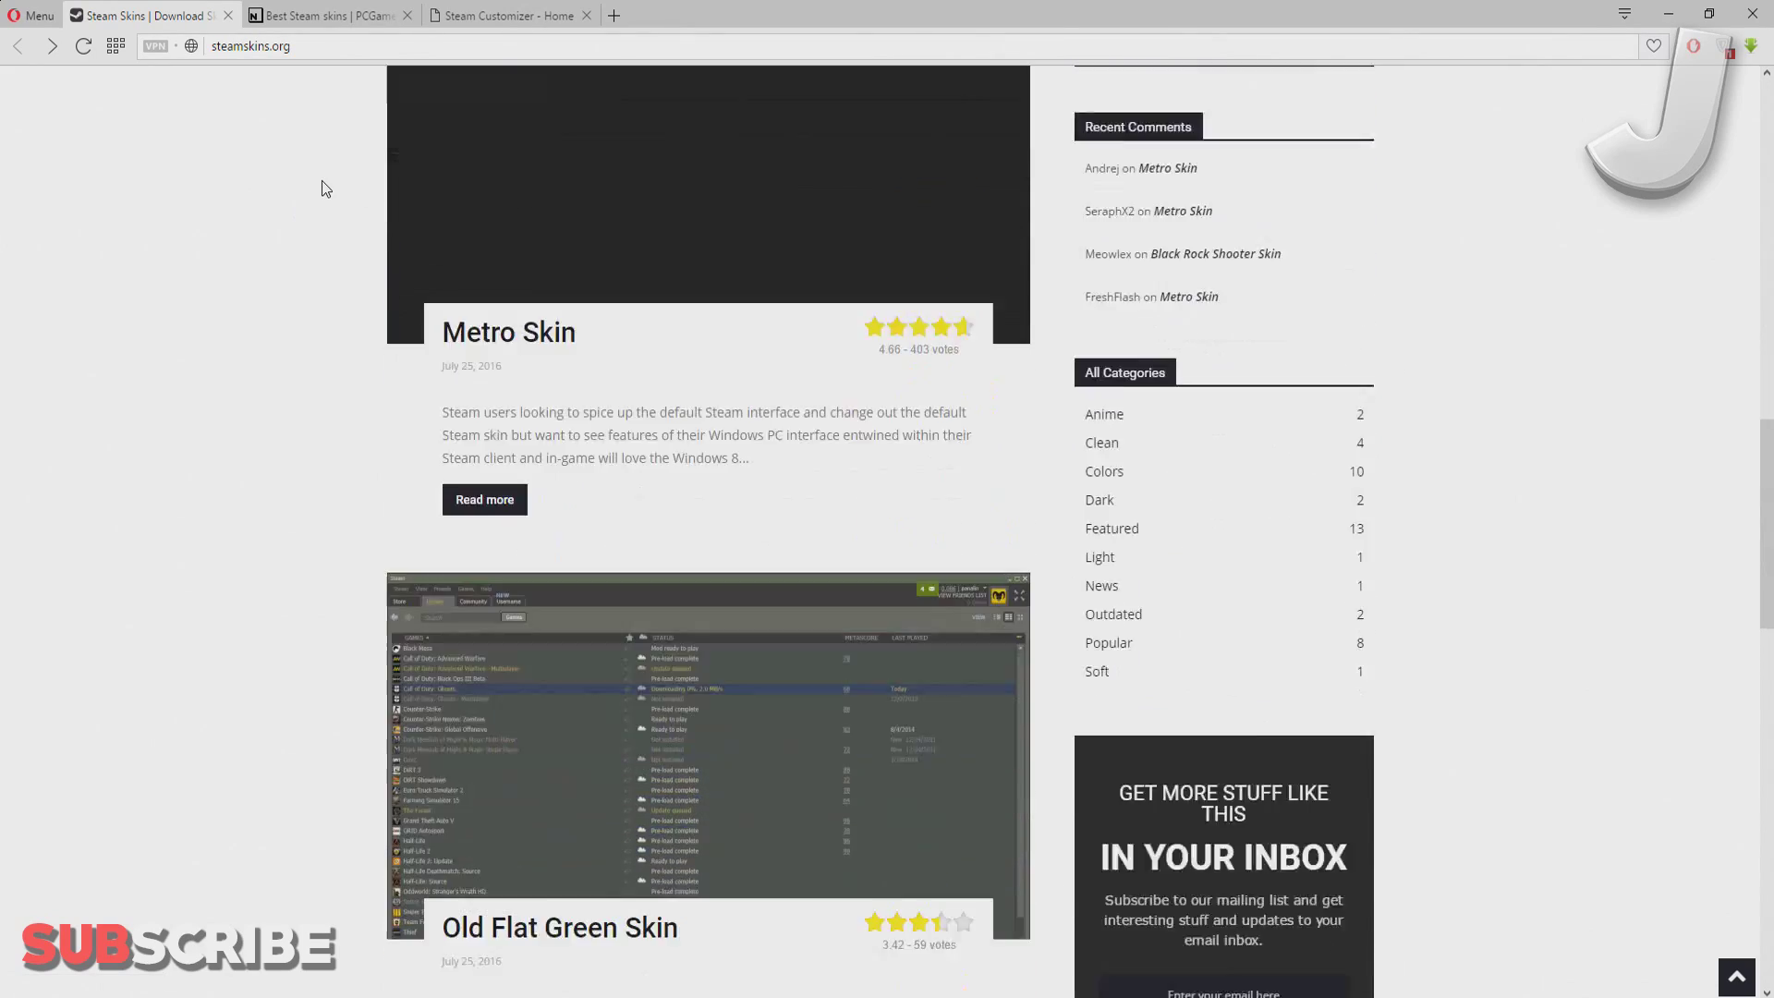
scroll(812, 388, down, 10)
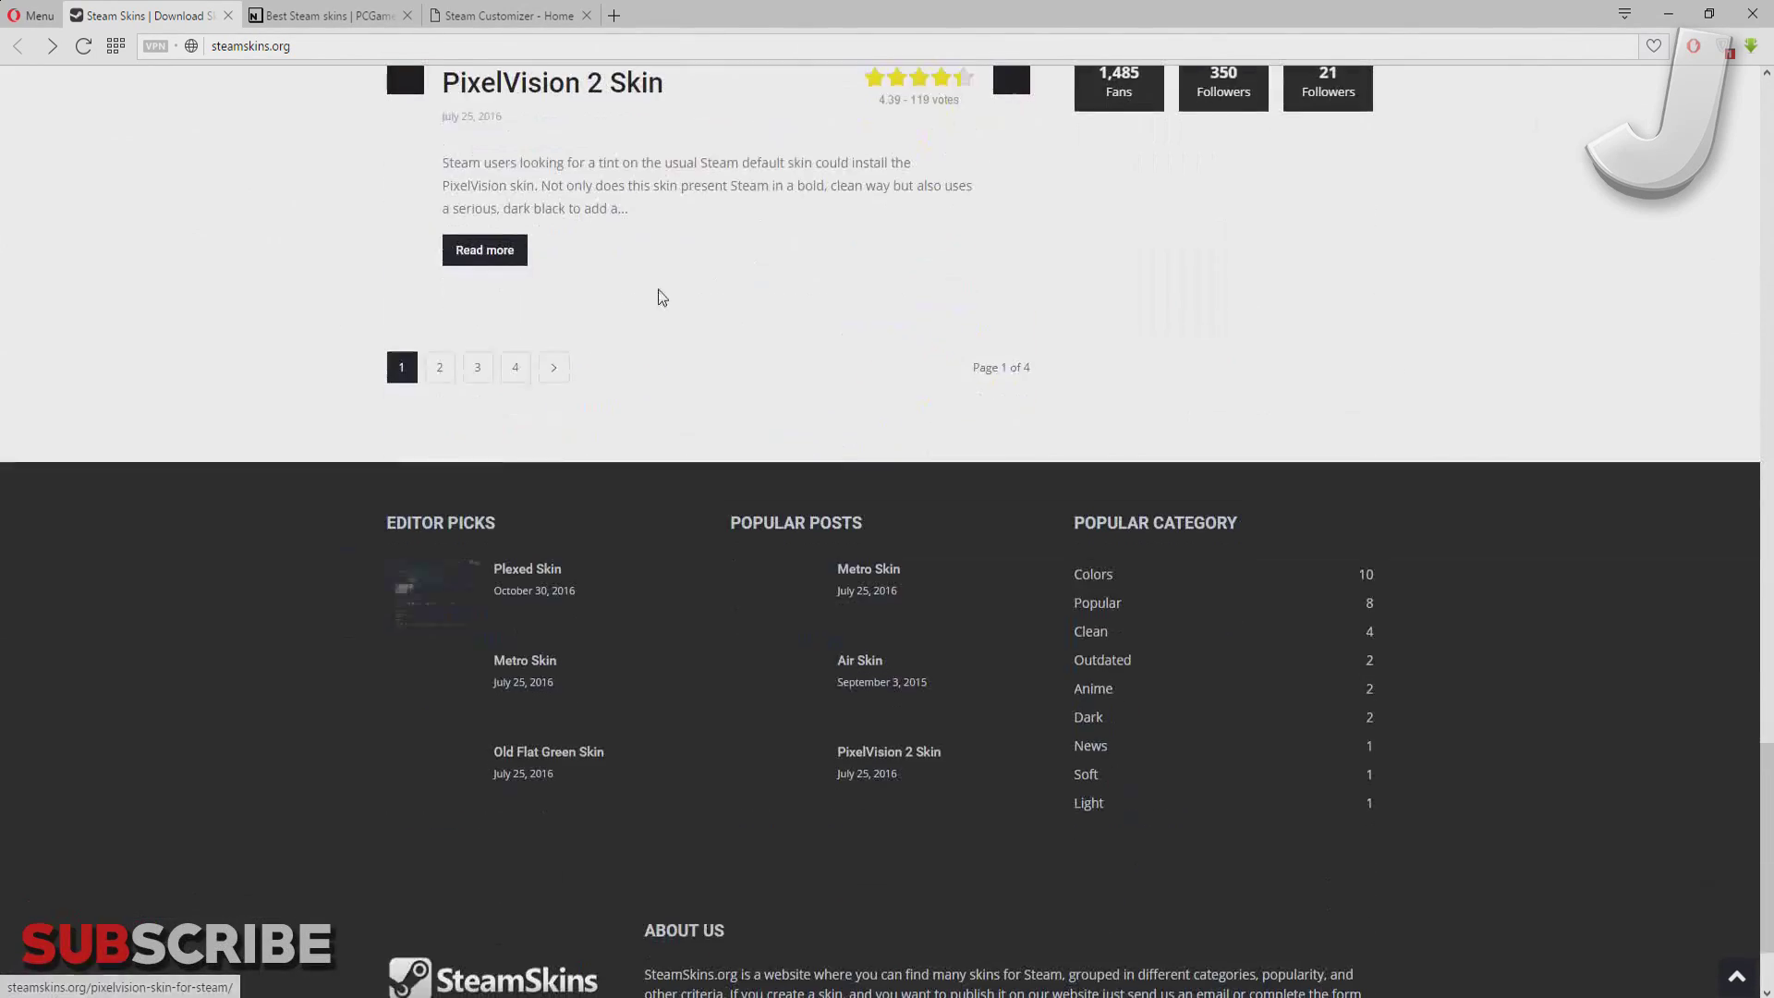
scroll(736, 355, up, 10)
click(363, 18)
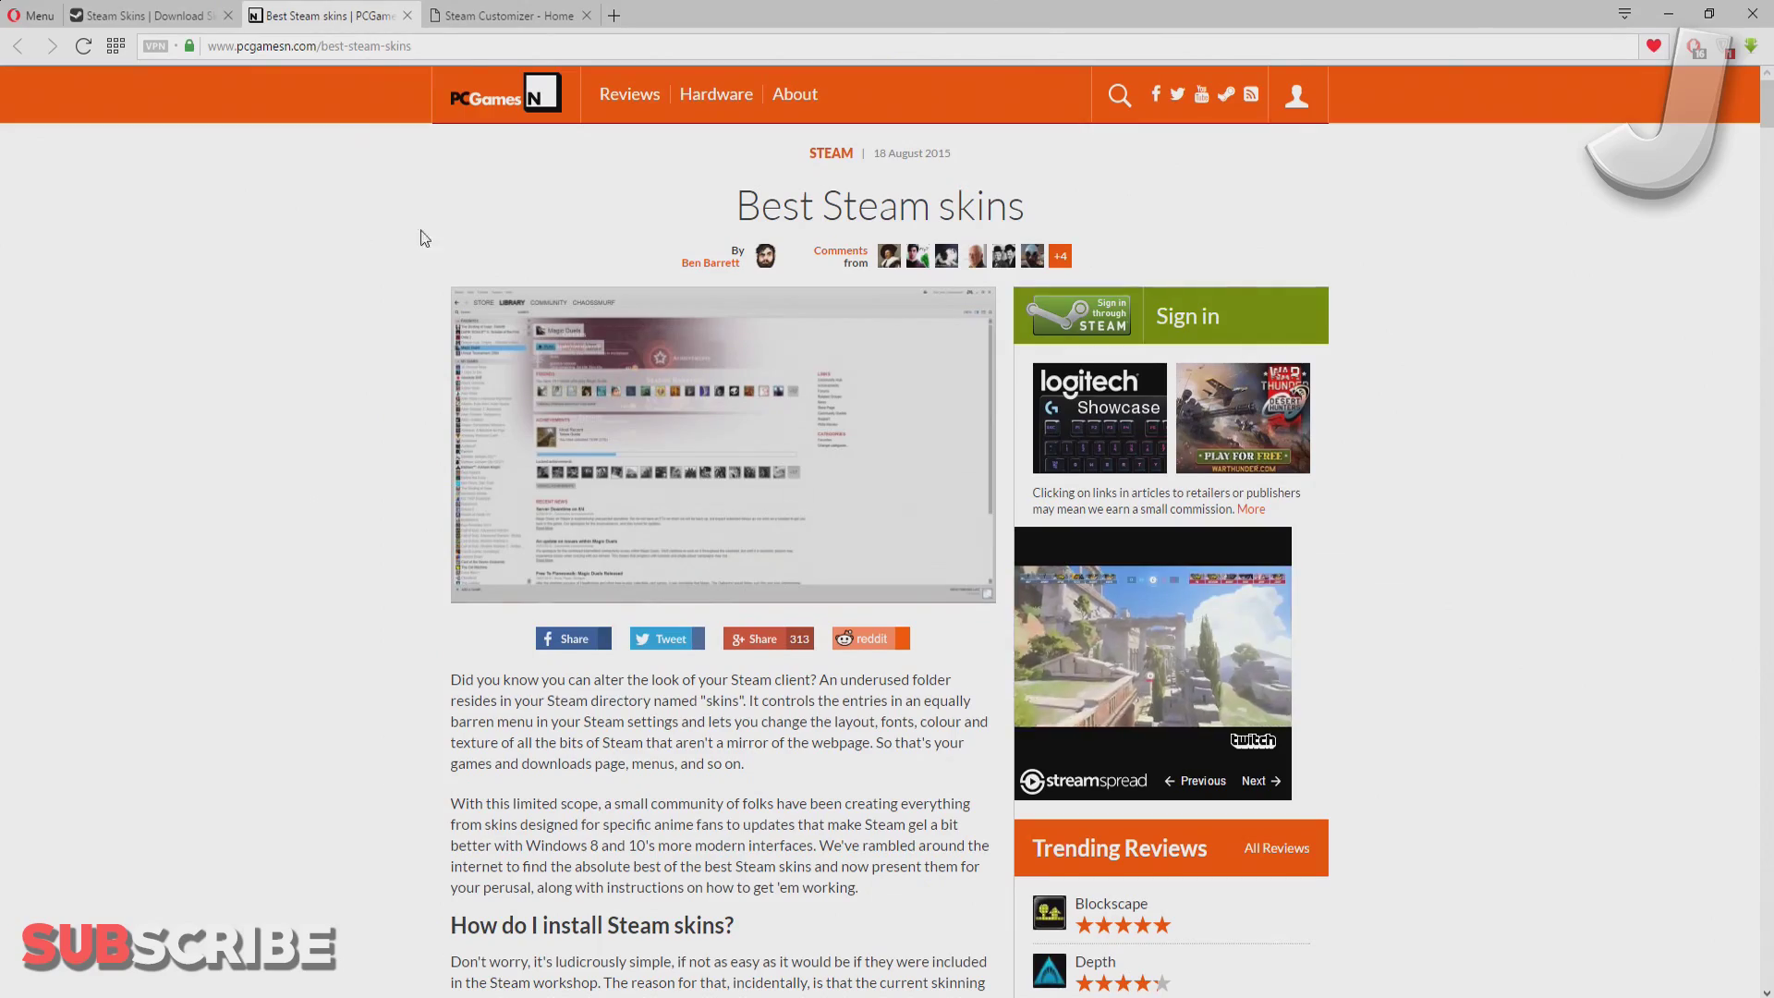
scroll(342, 272, down, 20)
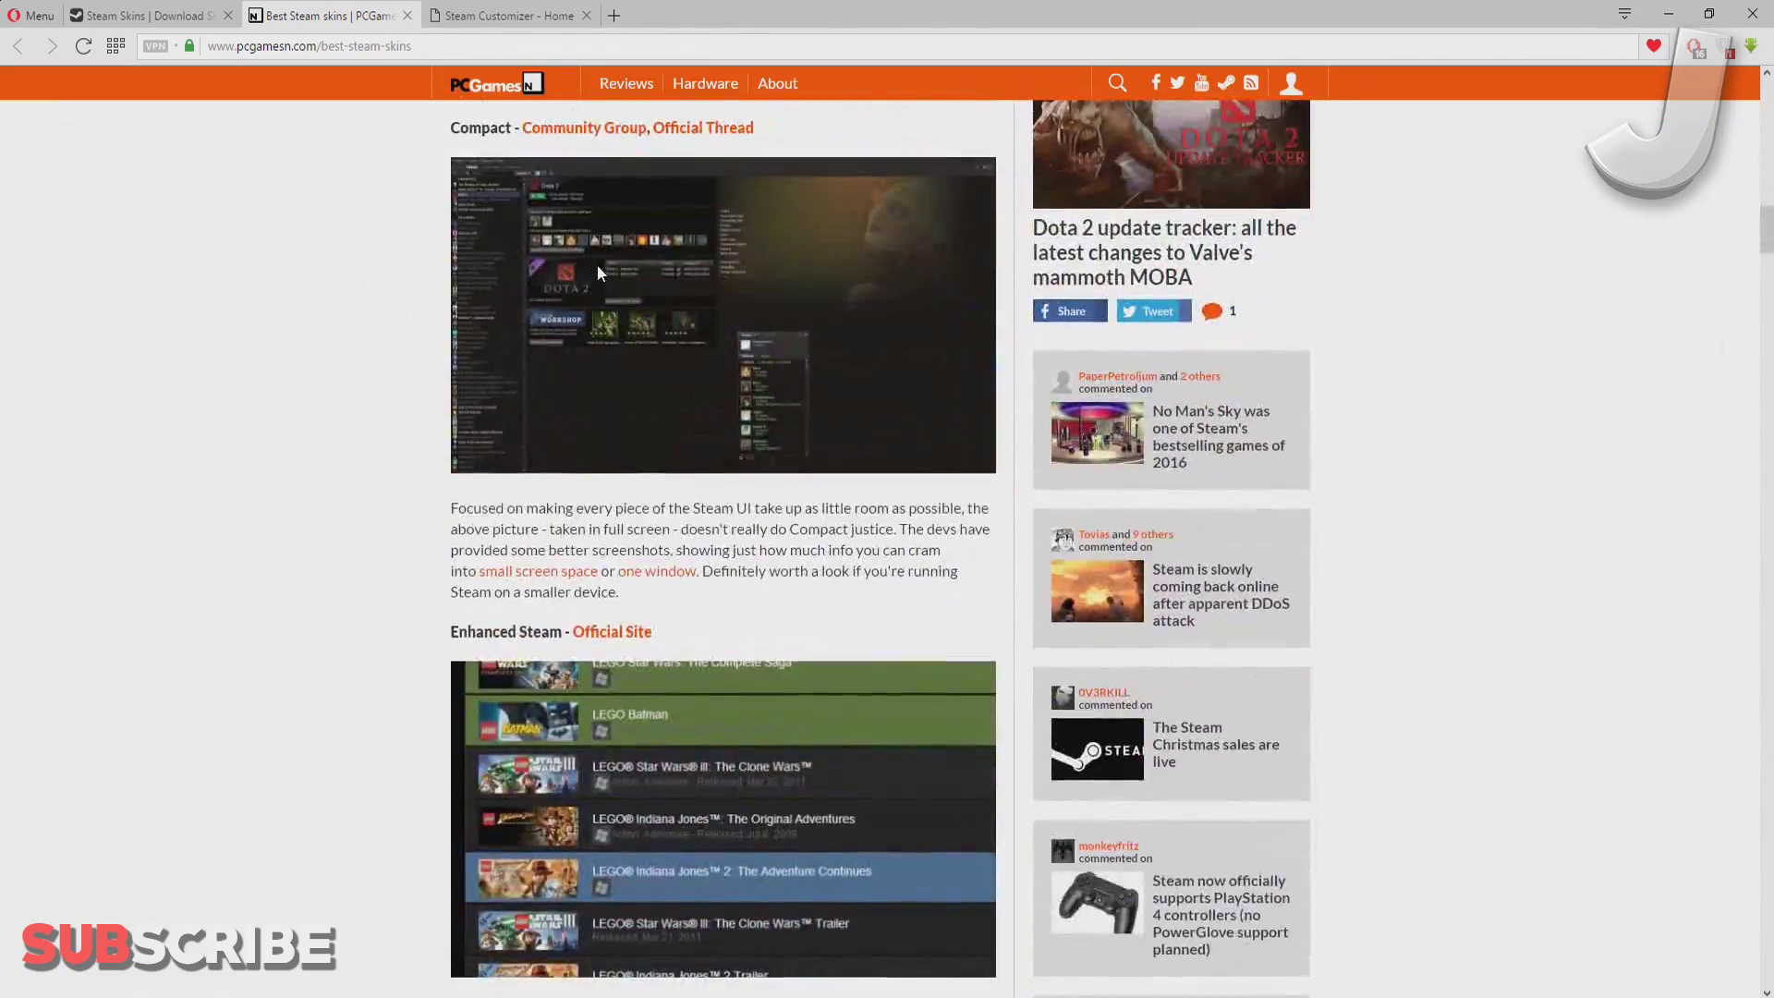
scroll(542, 224, up, 12)
Step: Examine the feature overview and tutorial video section on the Steam Customizer site
click(492, 11)
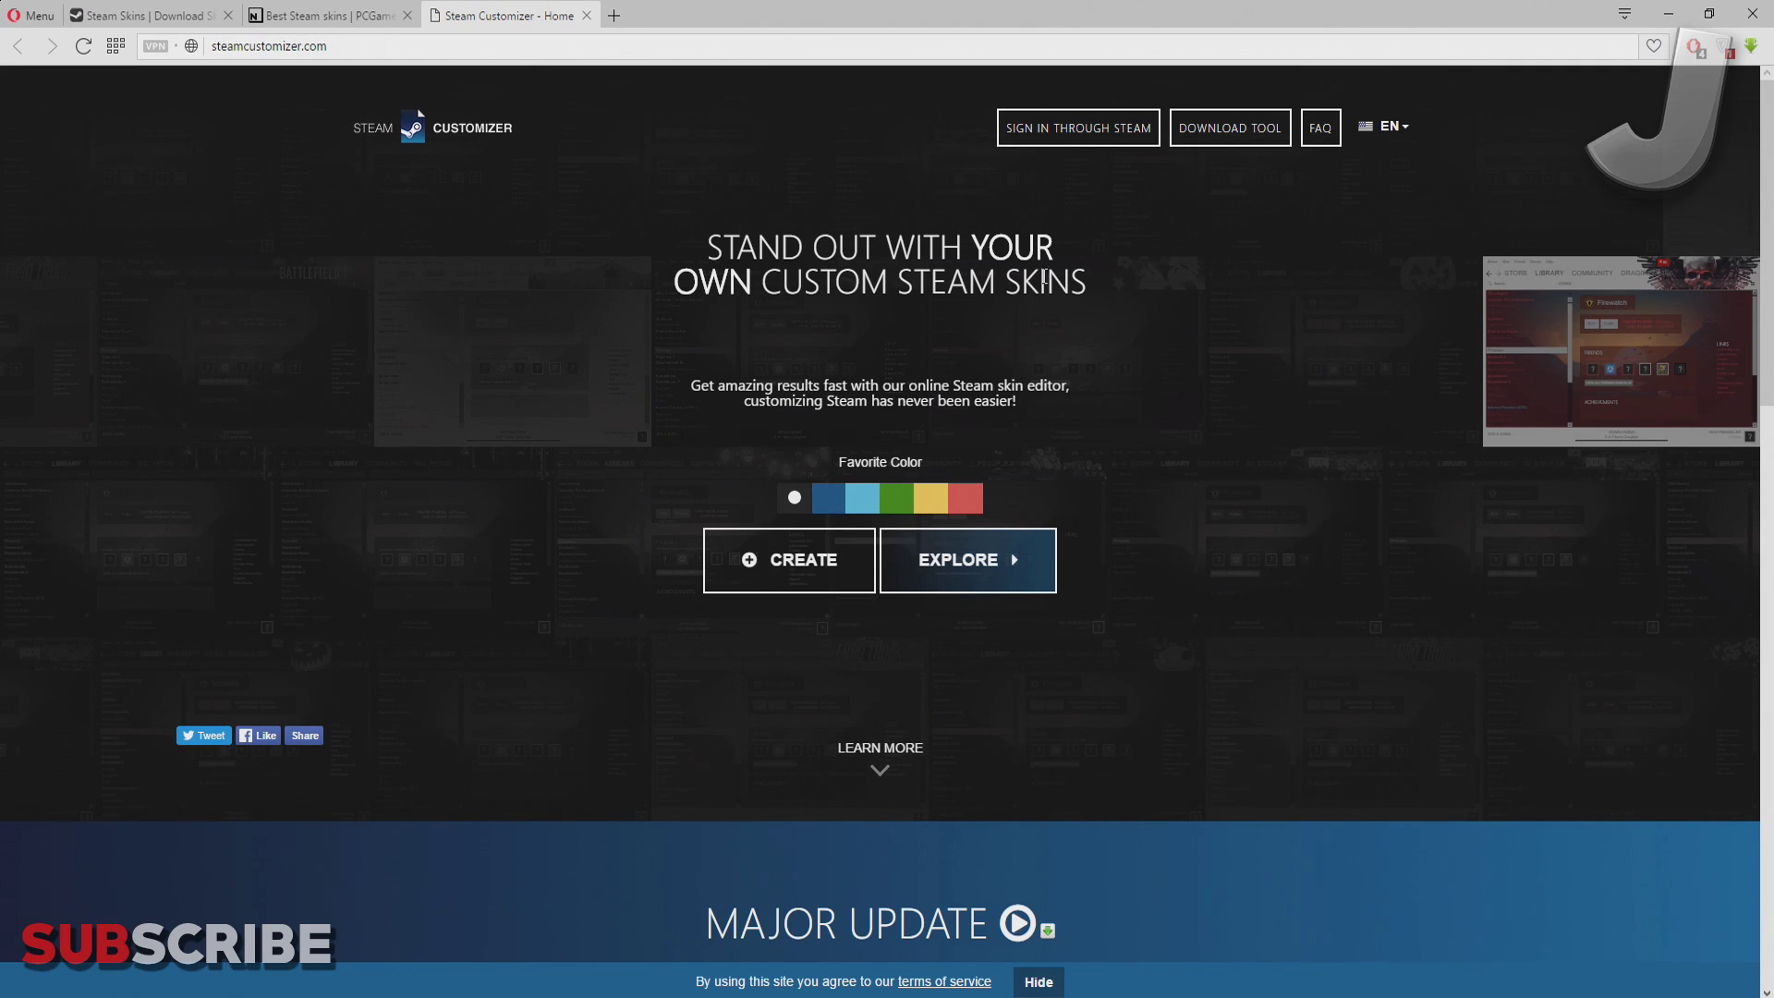
scroll(645, 499, down, 15)
scroll(832, 352, up, 5)
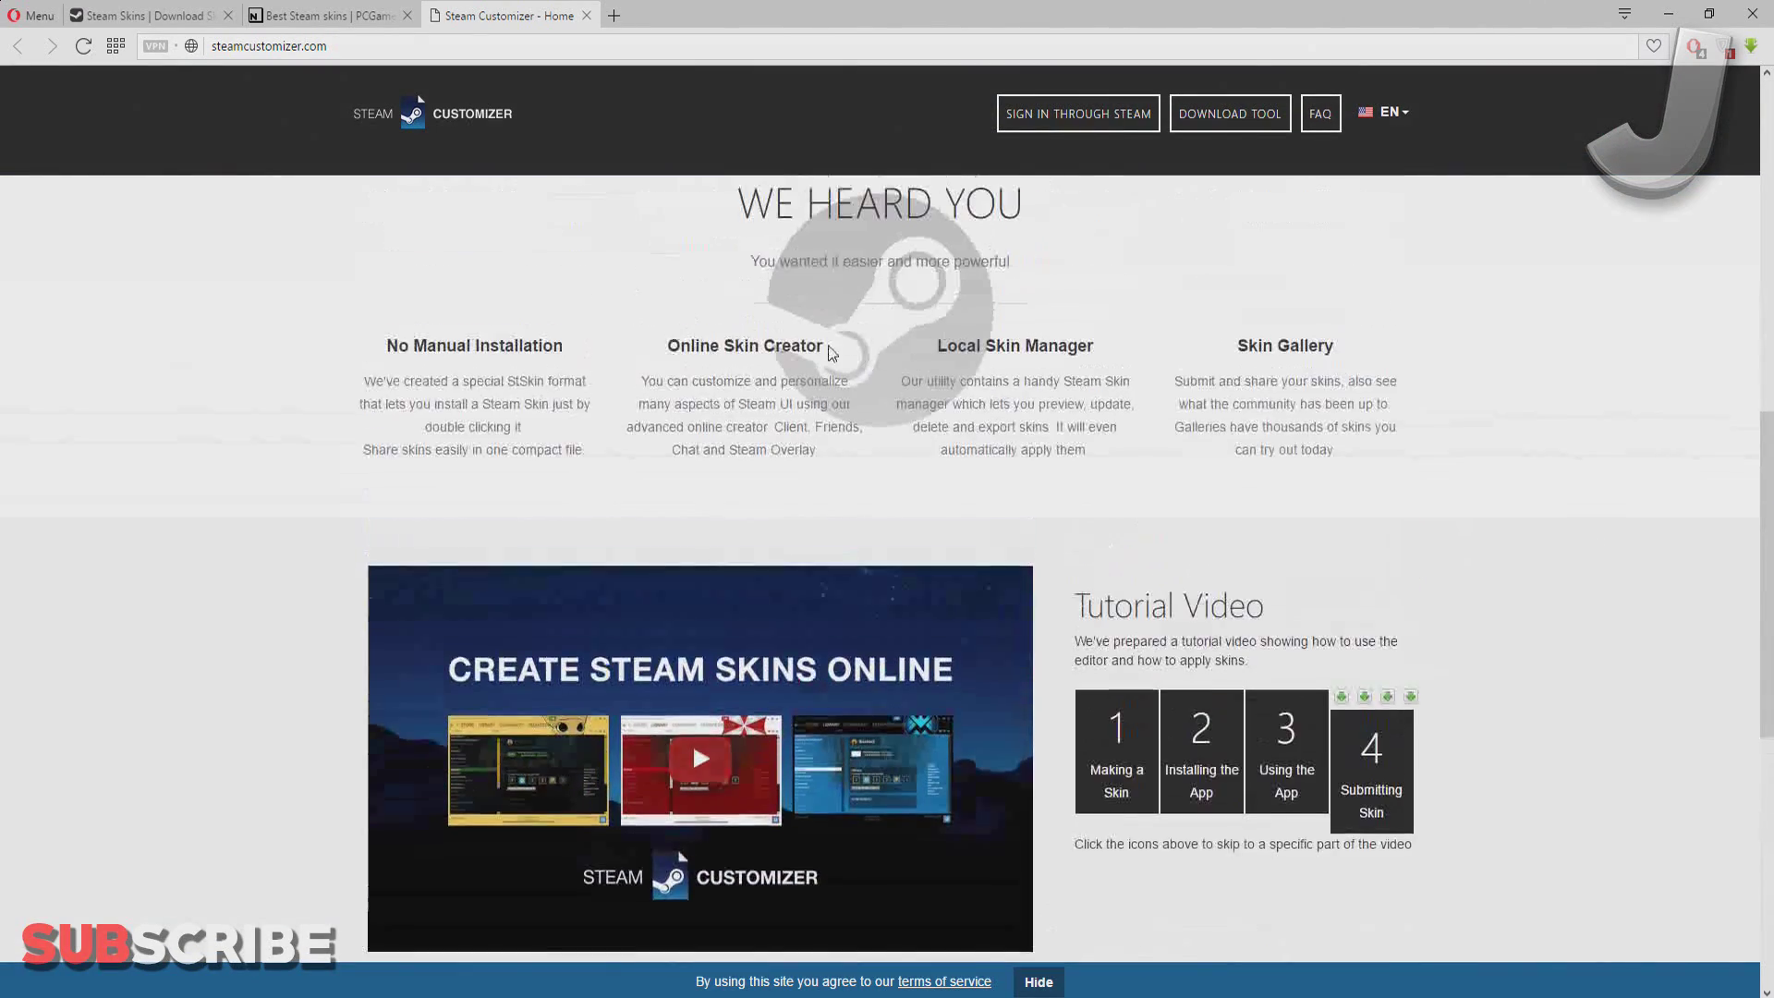
scroll(874, 464, down, 1)
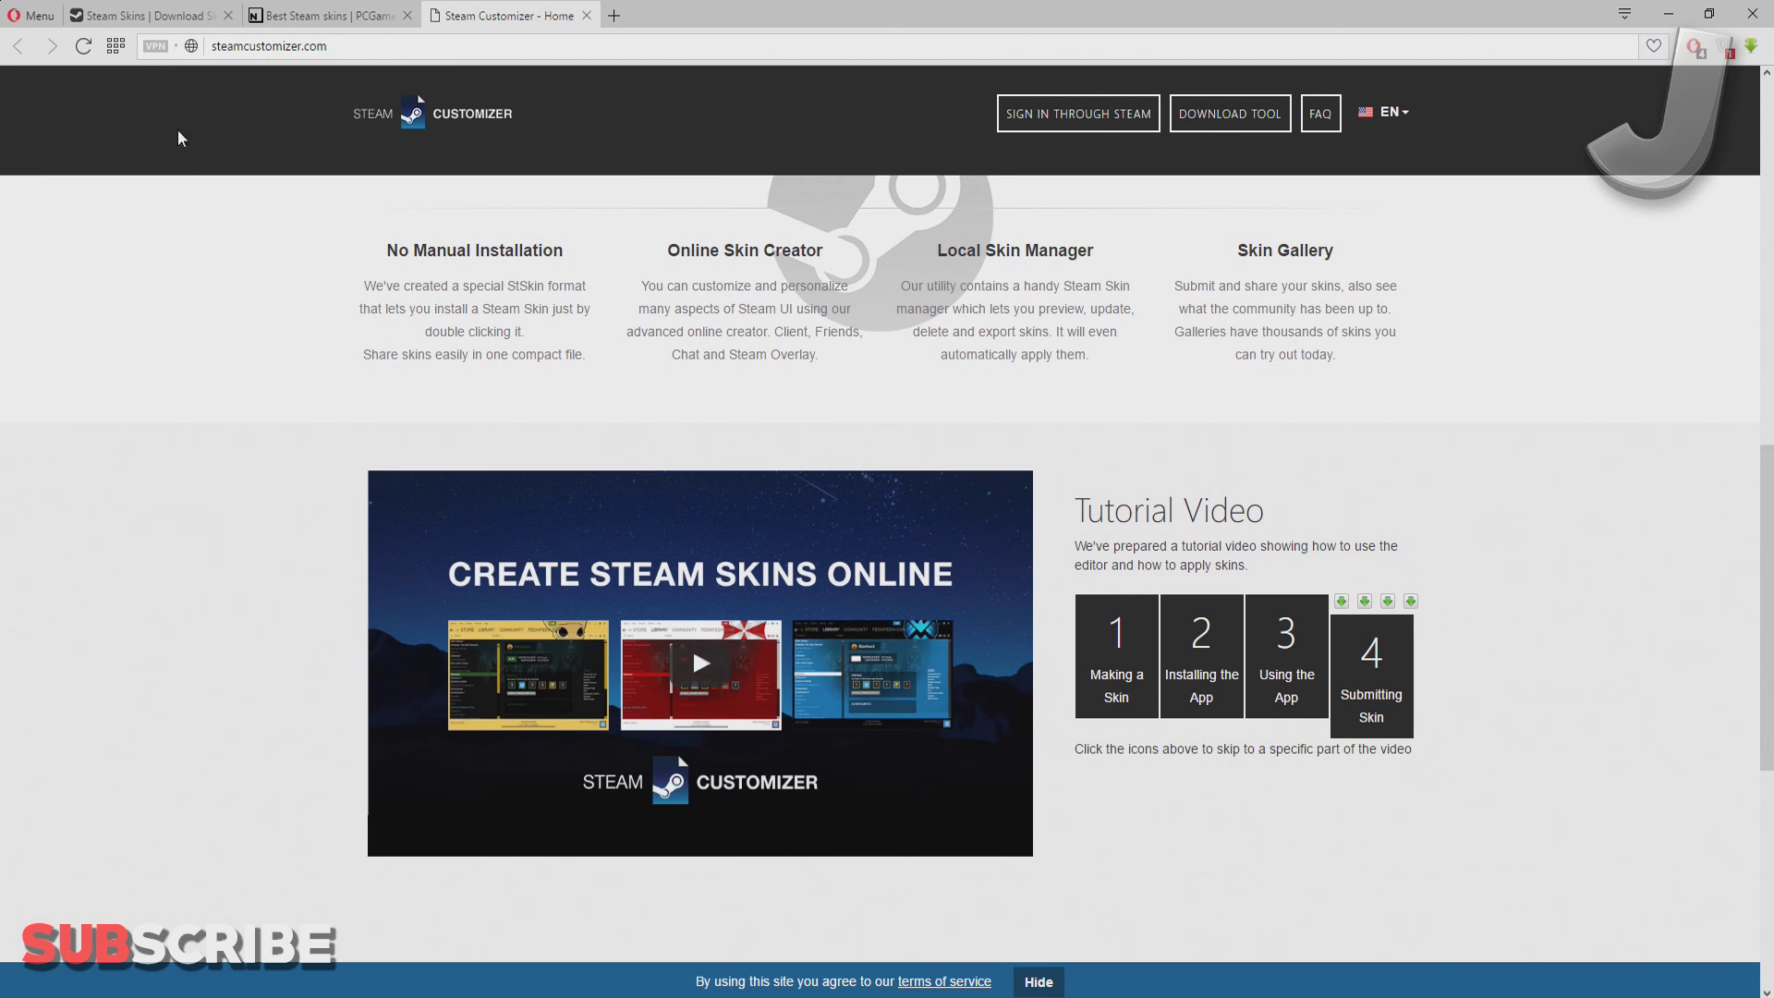
Step: Return to the SteamSkins site and open the Metro Skin page down to its screenshots
click(157, 20)
click(290, 20)
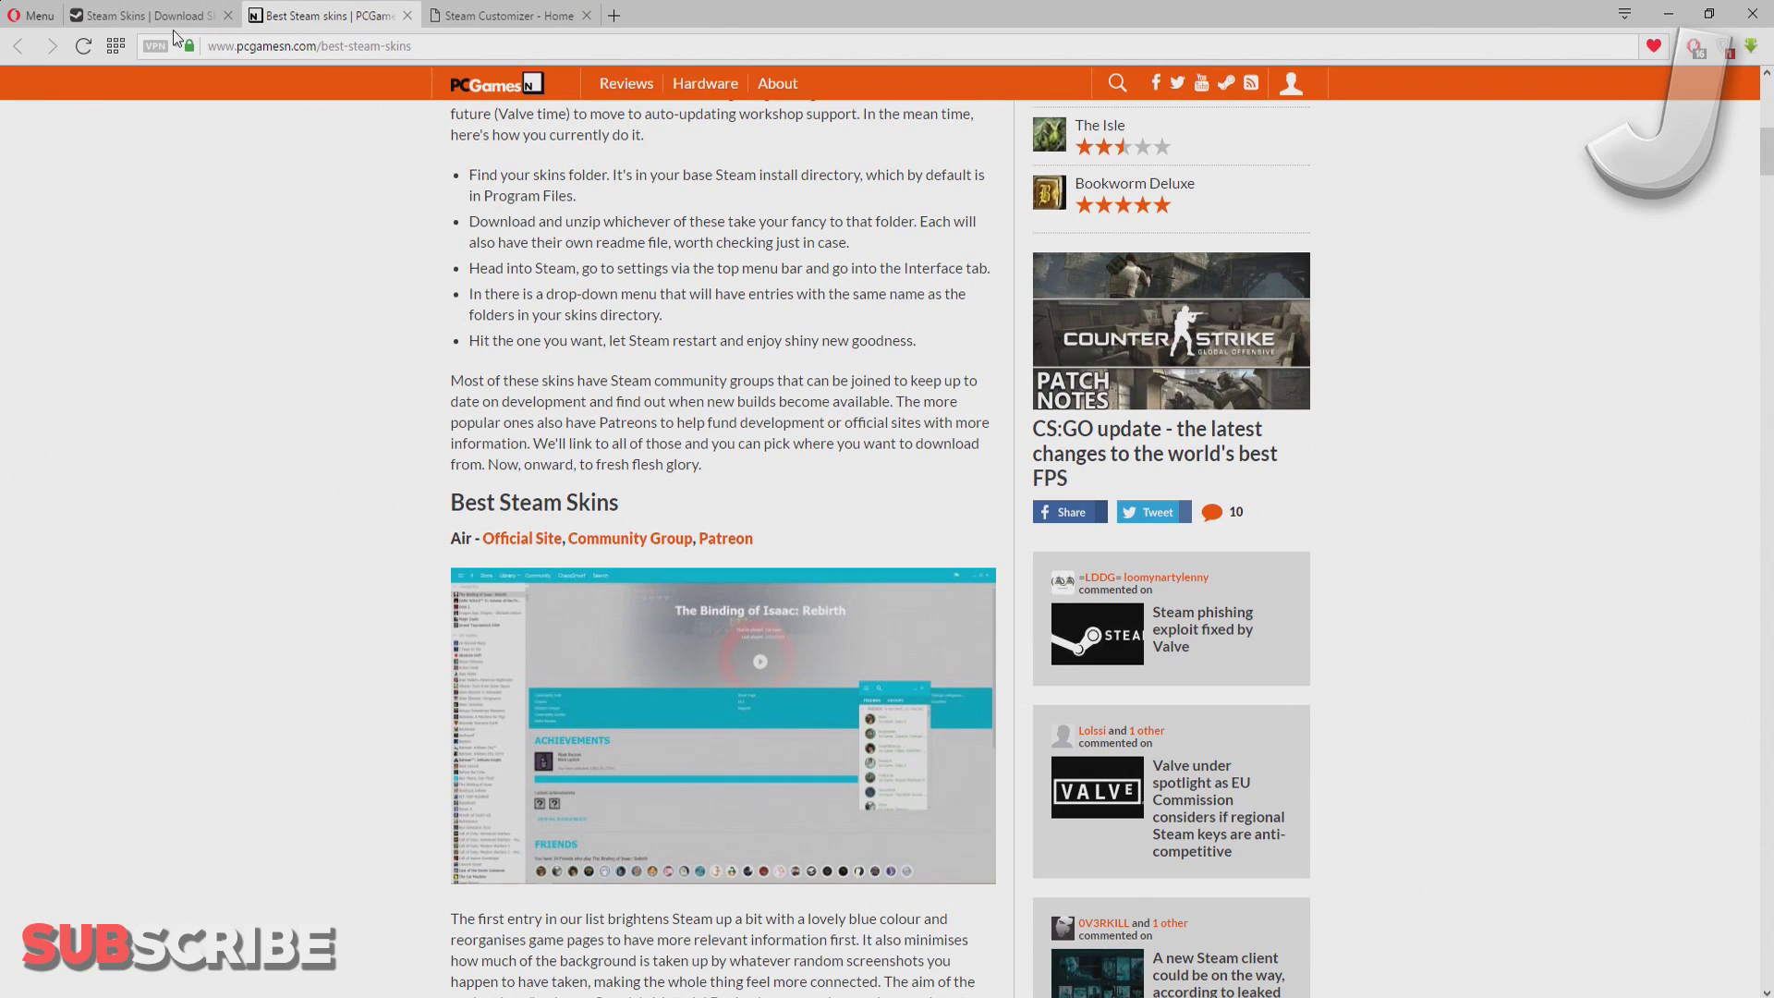
click(157, 18)
scroll(632, 284, down, 4)
scroll(632, 285, up, 10)
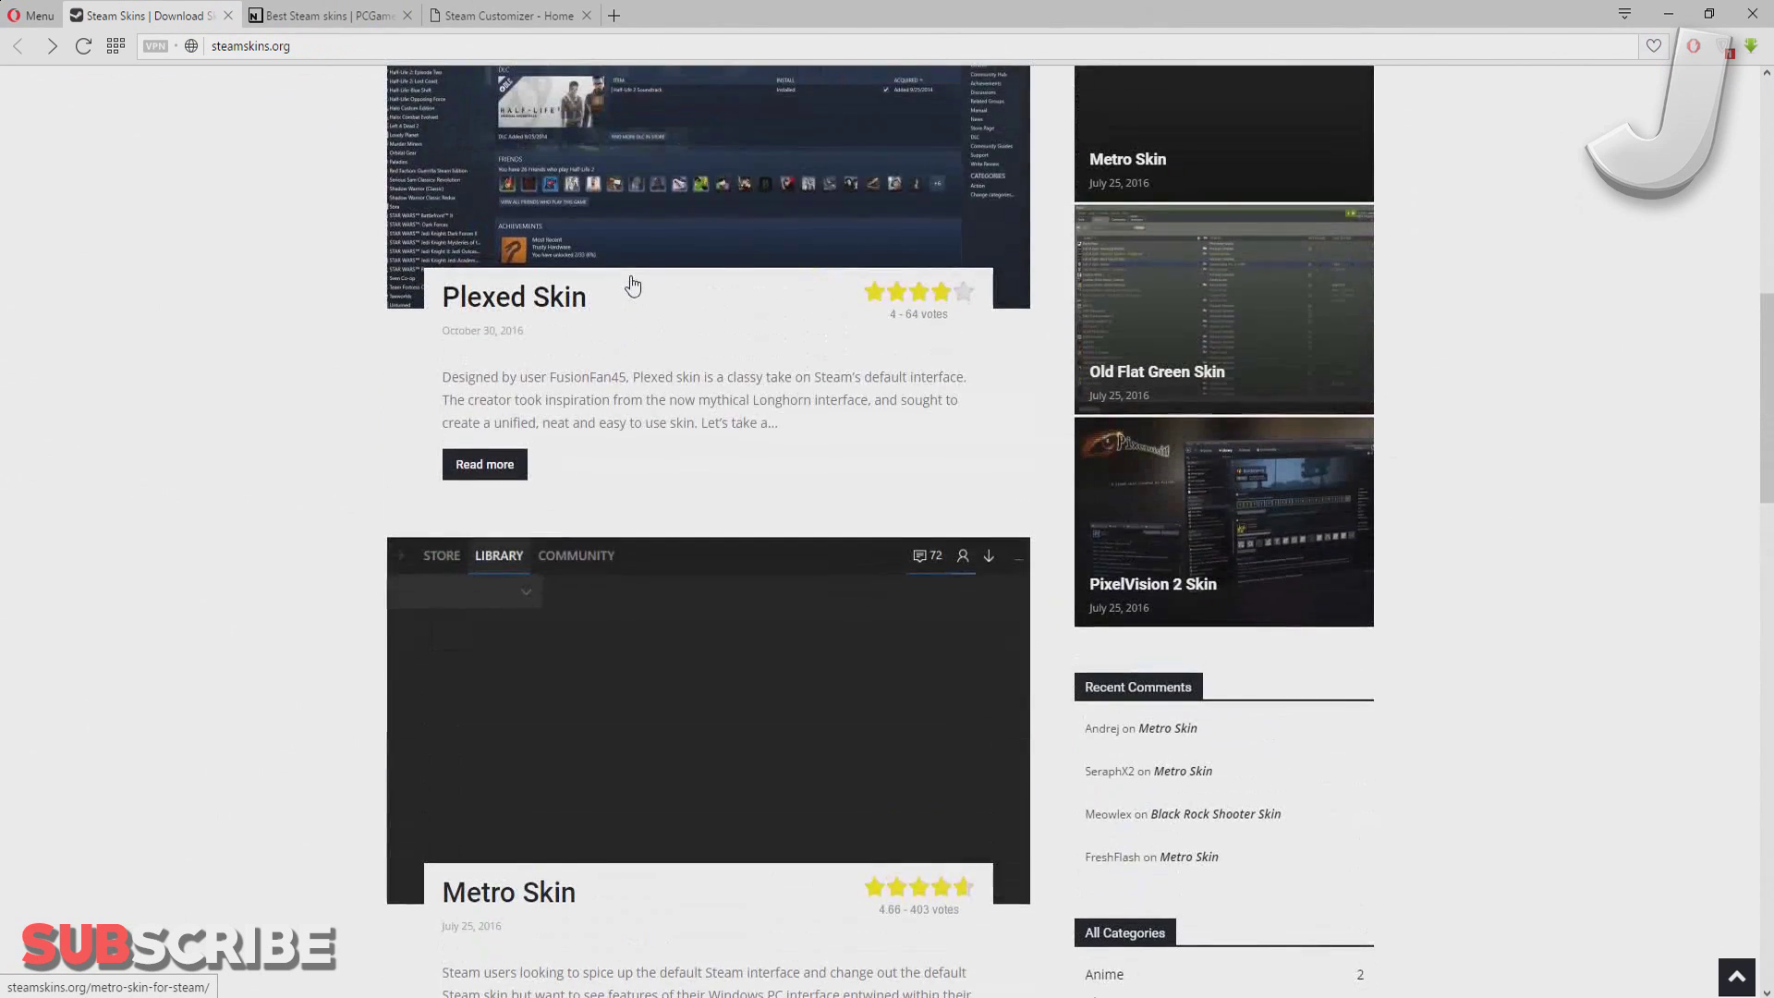
scroll(632, 284, down, 3)
click(793, 438)
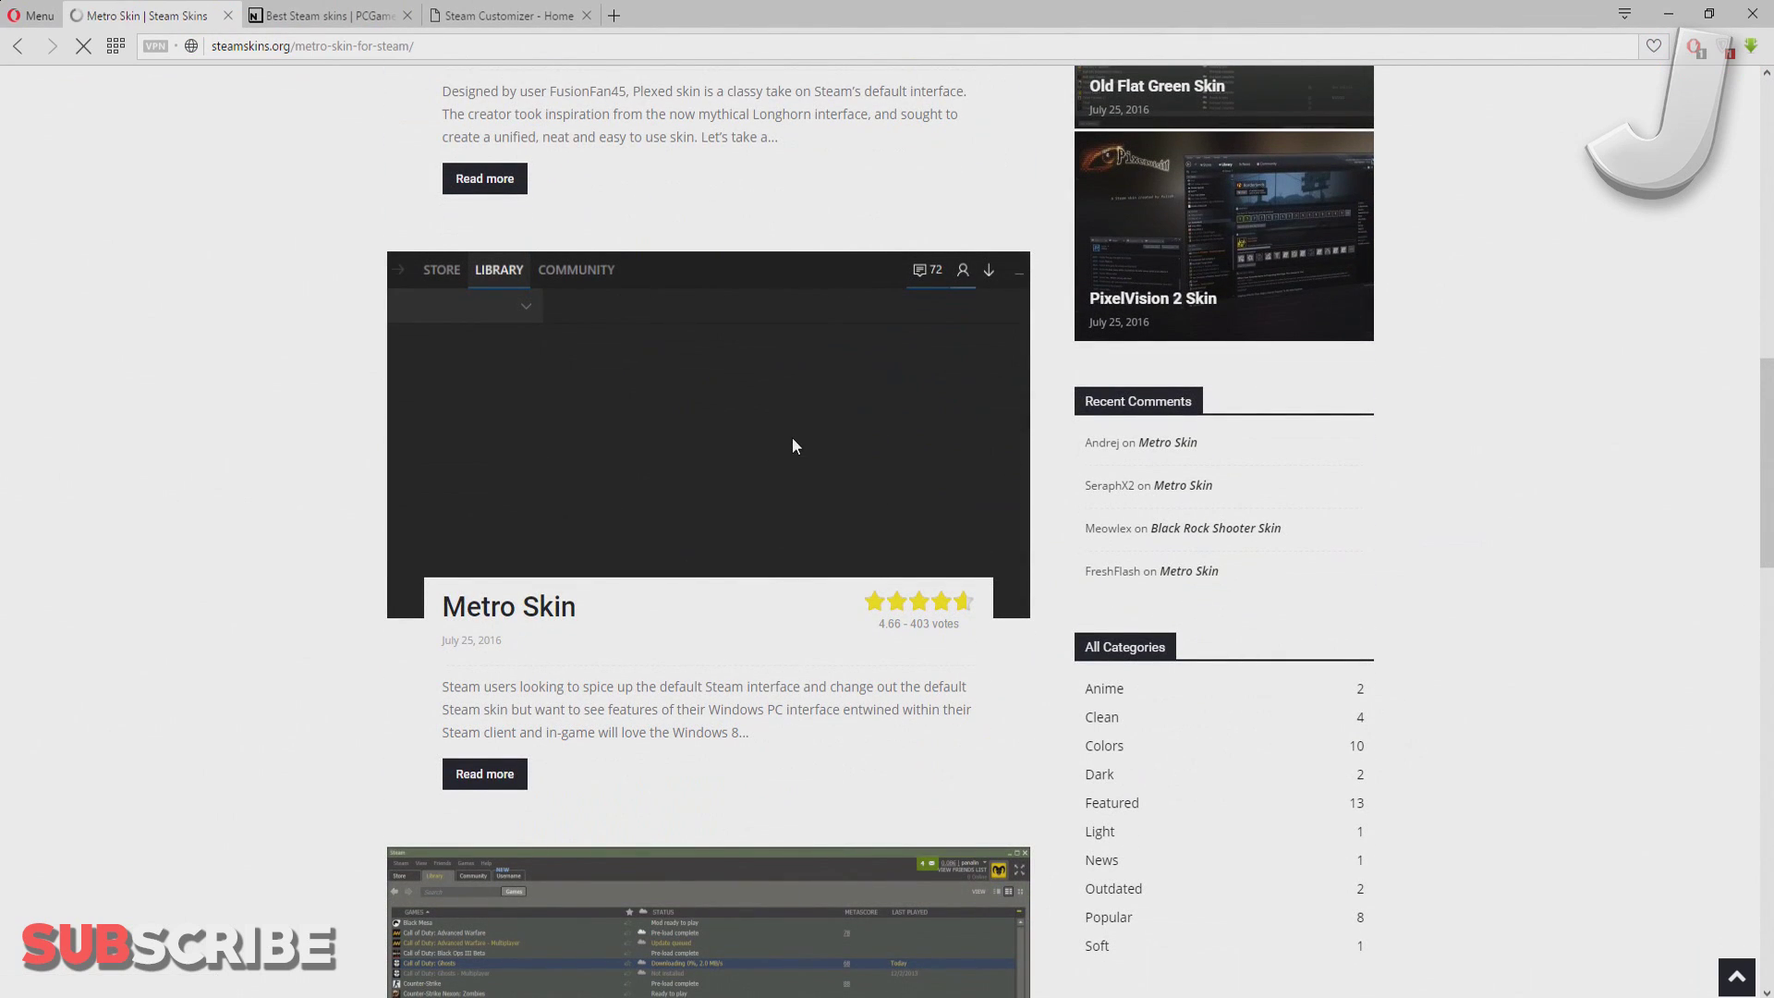
right_click(791, 438)
click(285, 321)
scroll(594, 328, down, 12)
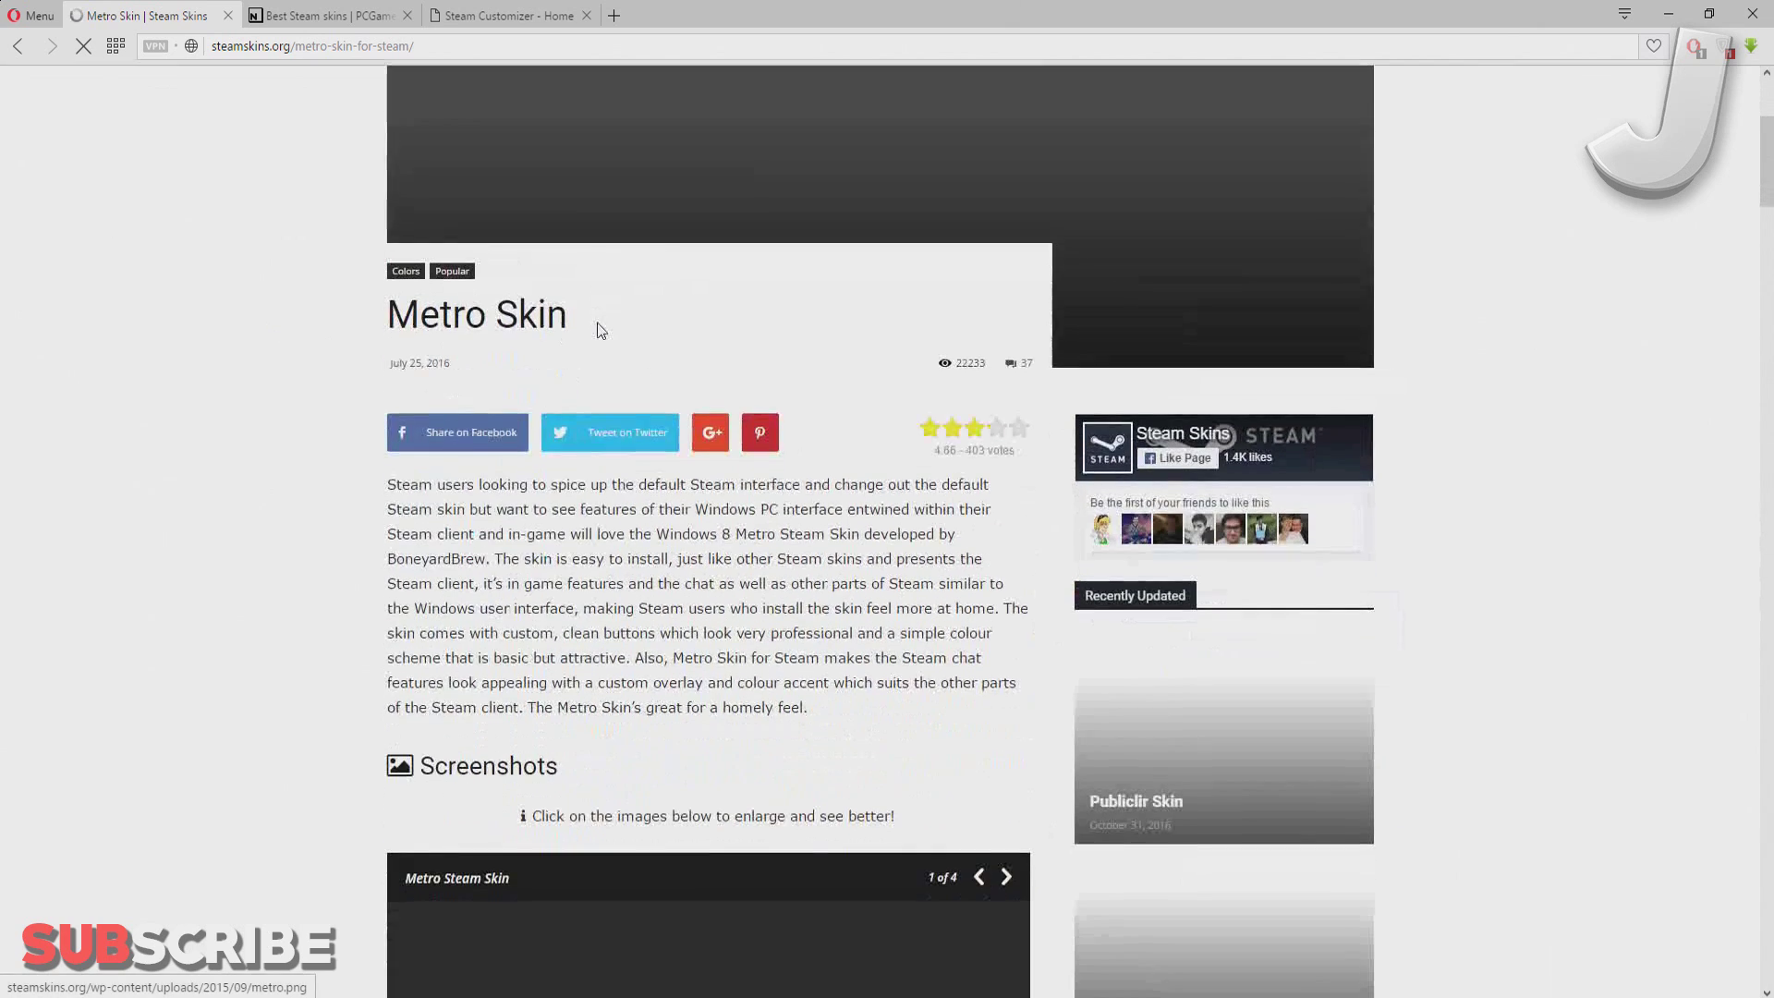
scroll(669, 317, up, 1)
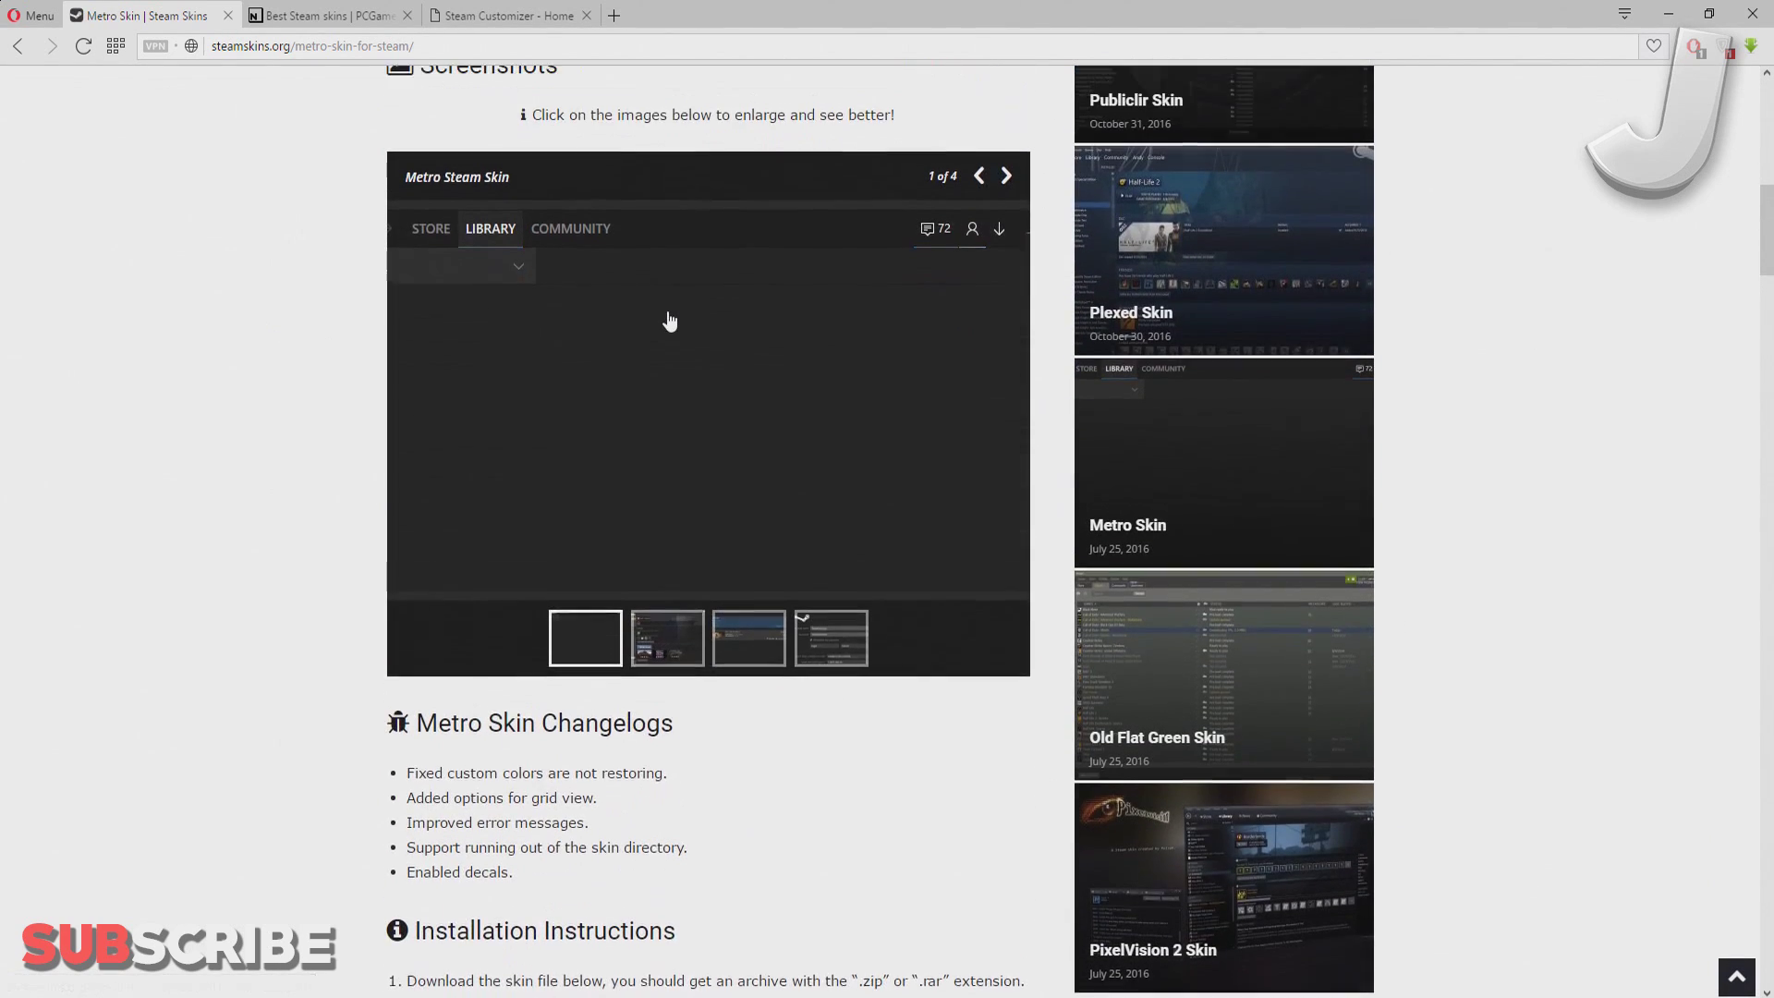
Step: View the preview images in the Metro Skin screenshot gallery, ending on the first one
click(647, 673)
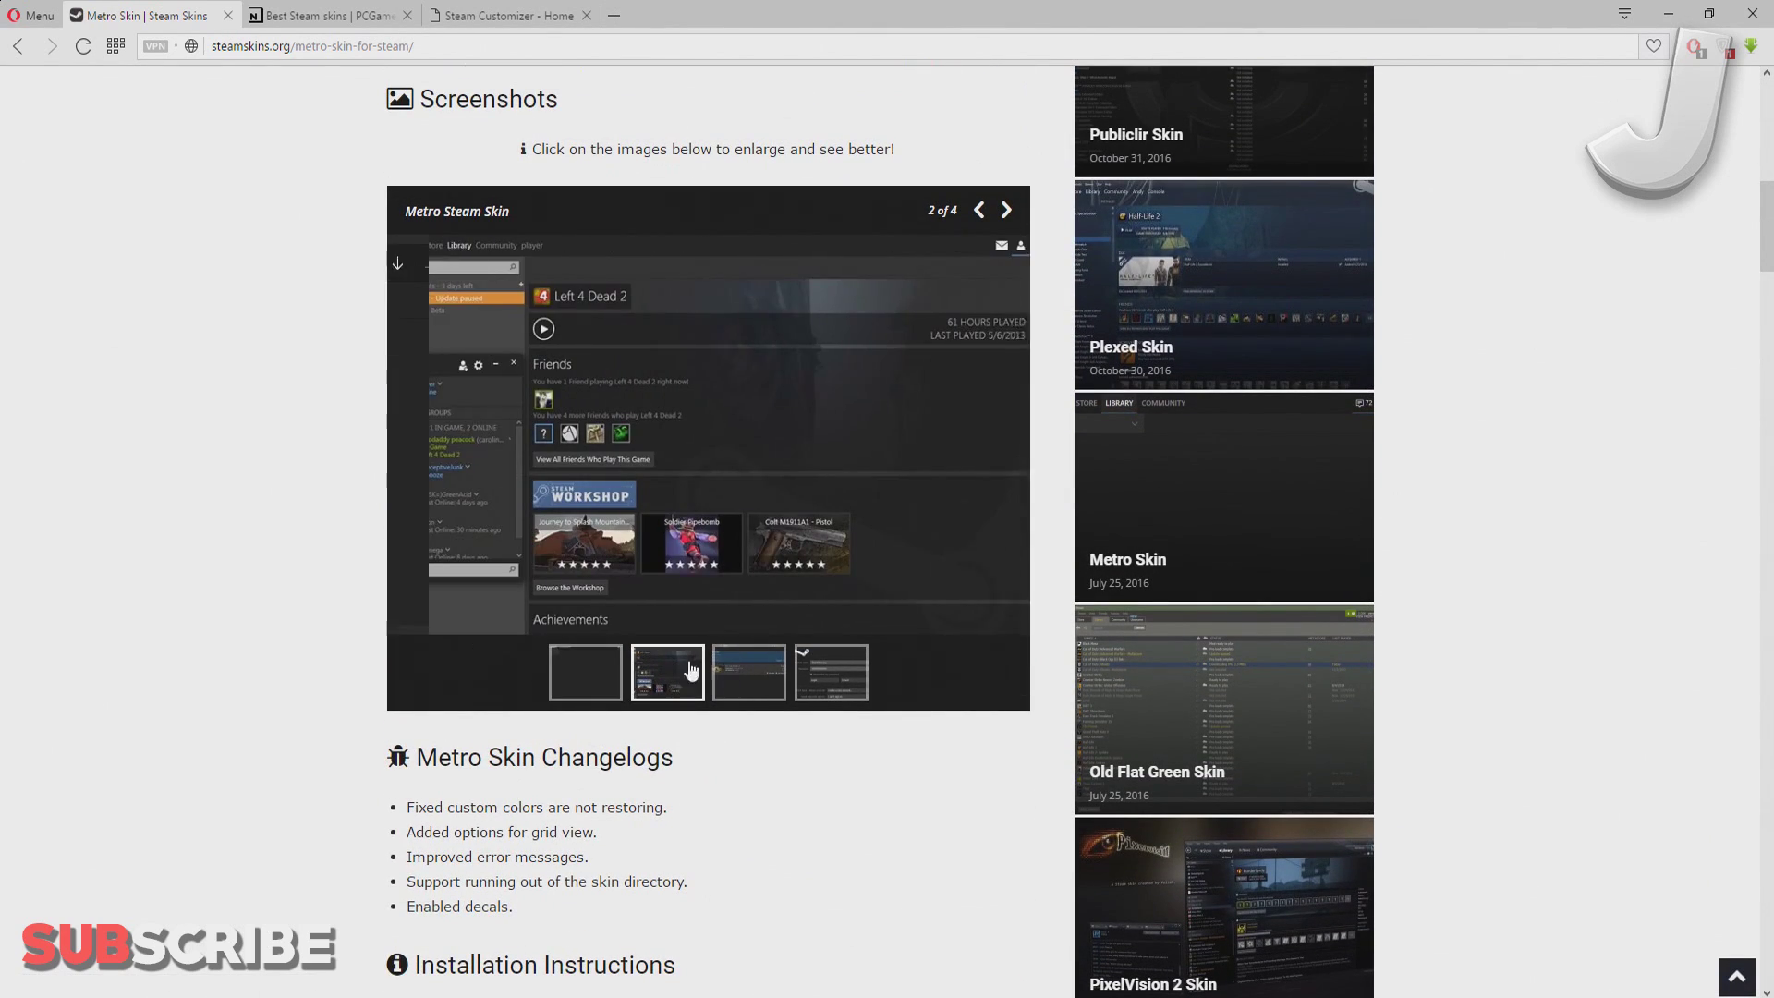
click(732, 674)
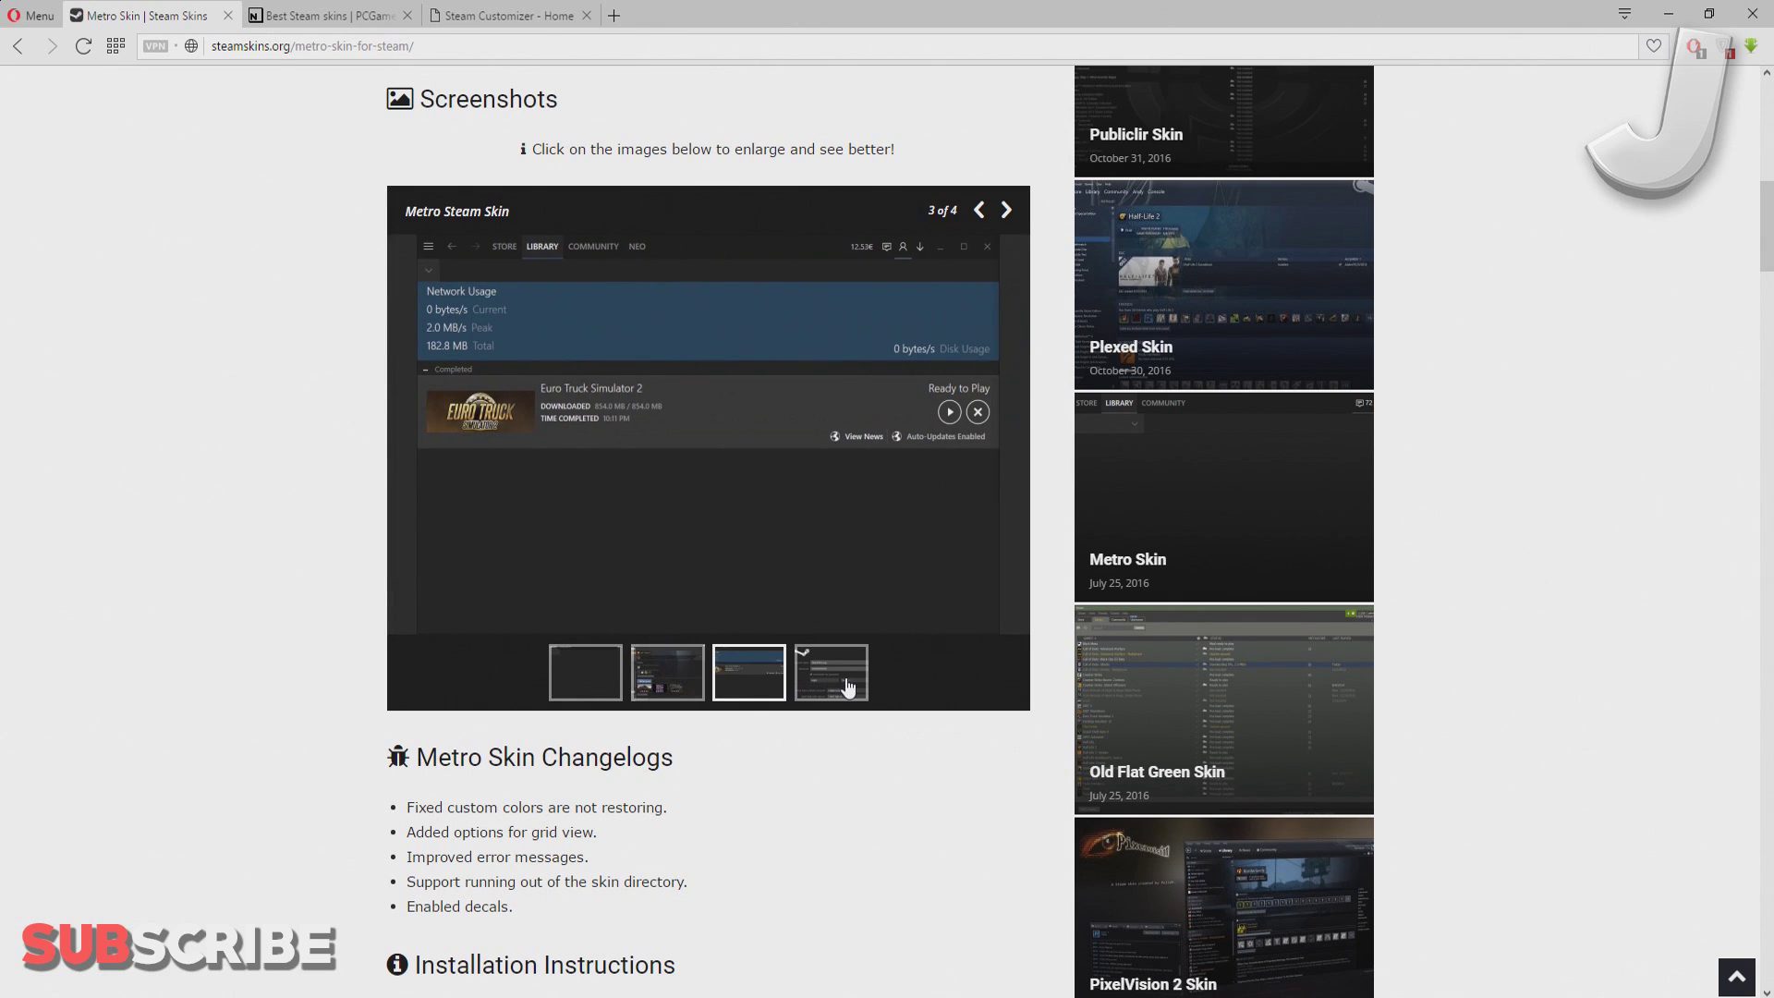
click(842, 685)
click(754, 683)
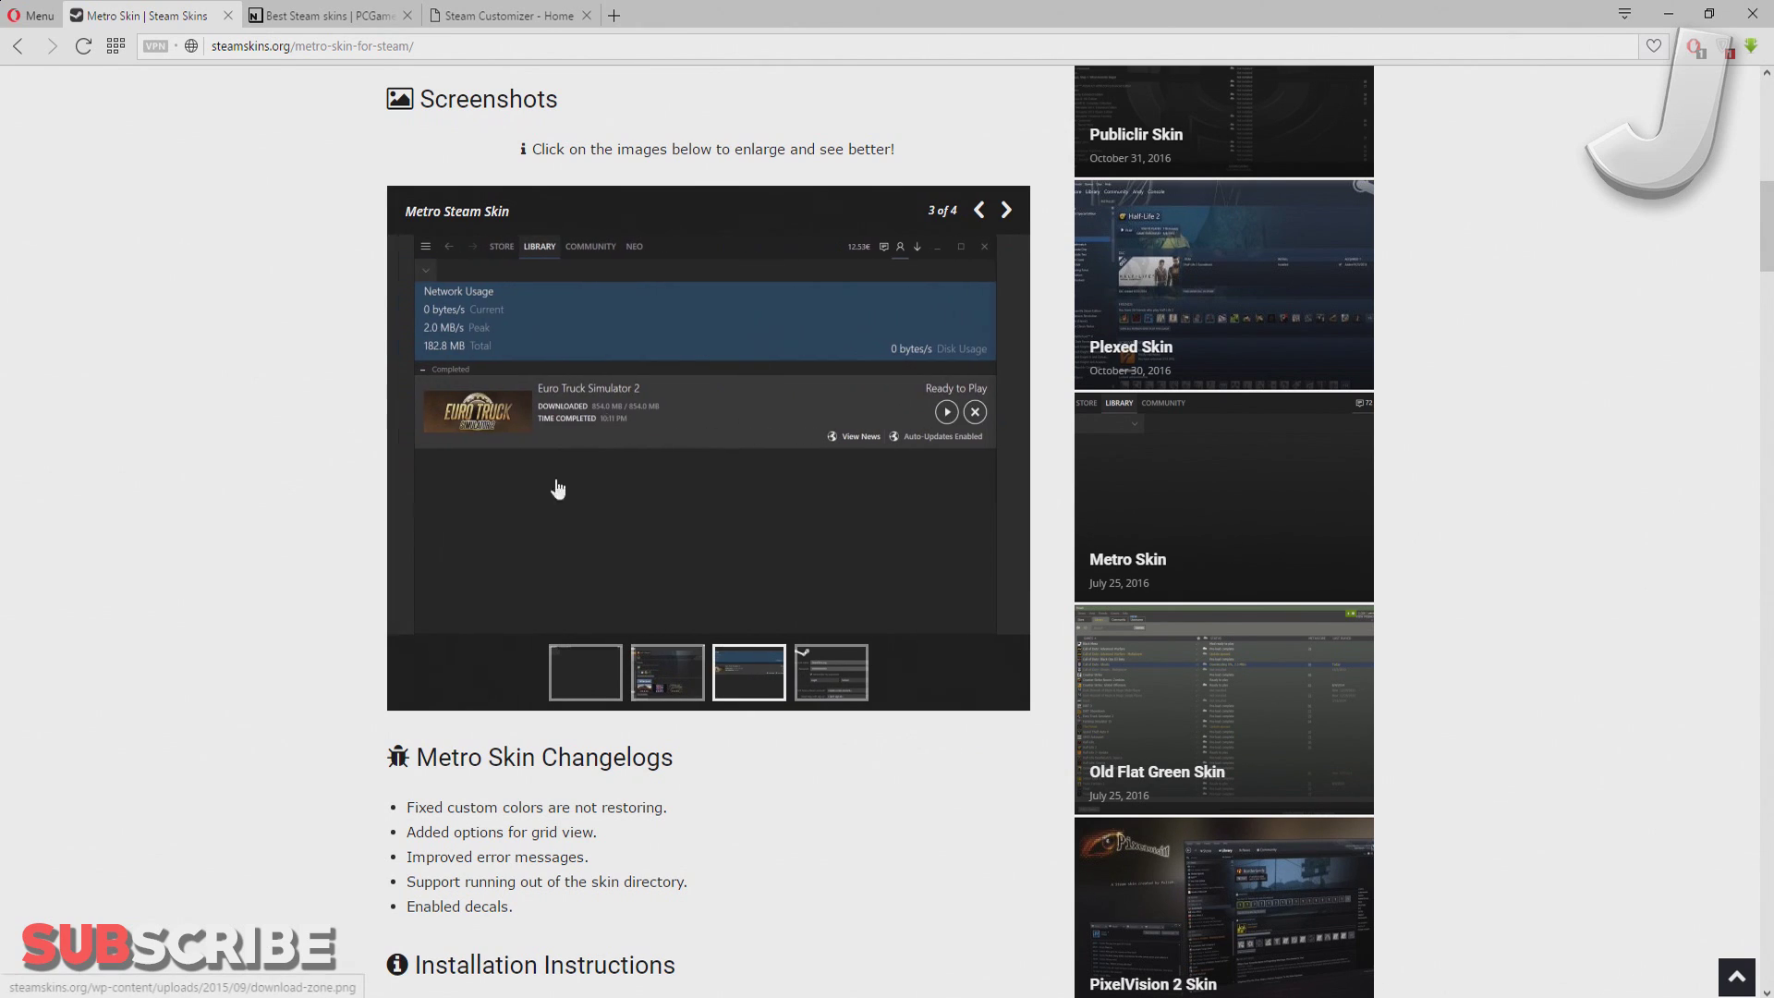
click(585, 672)
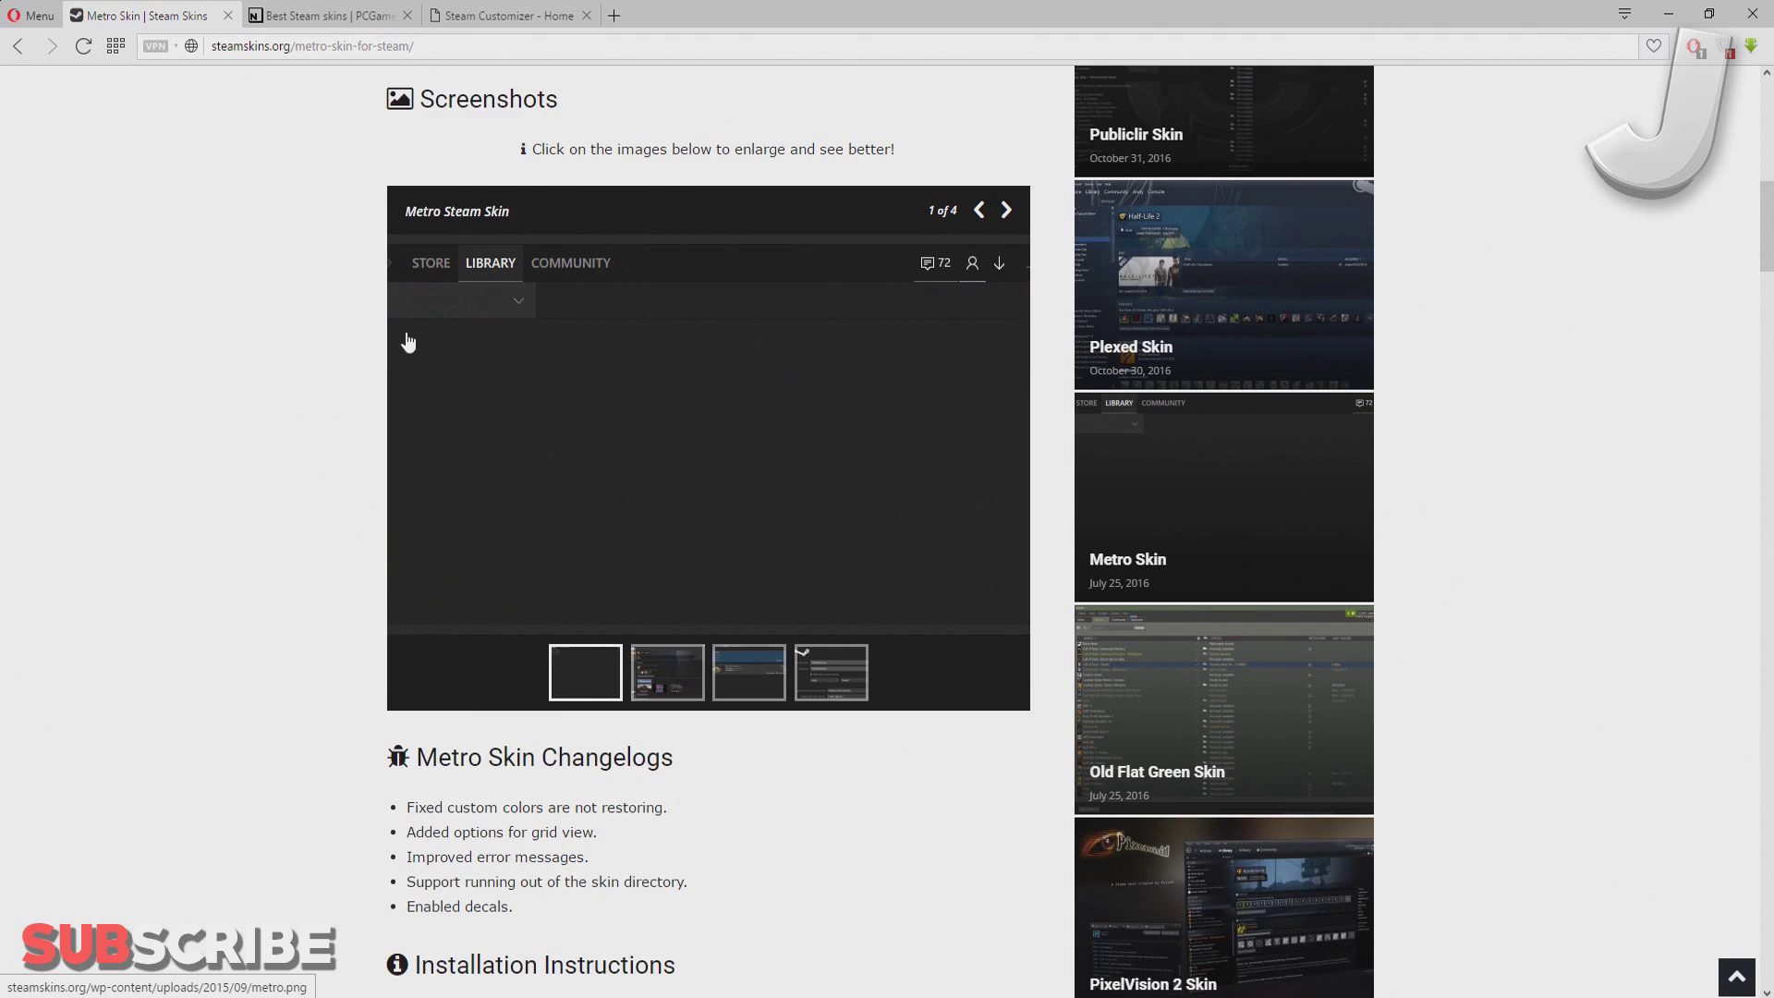
Step: Read the Metro Skin installation instructions and check the download links below them
scroll(451, 369, down, 3)
scroll(365, 231, down, 4)
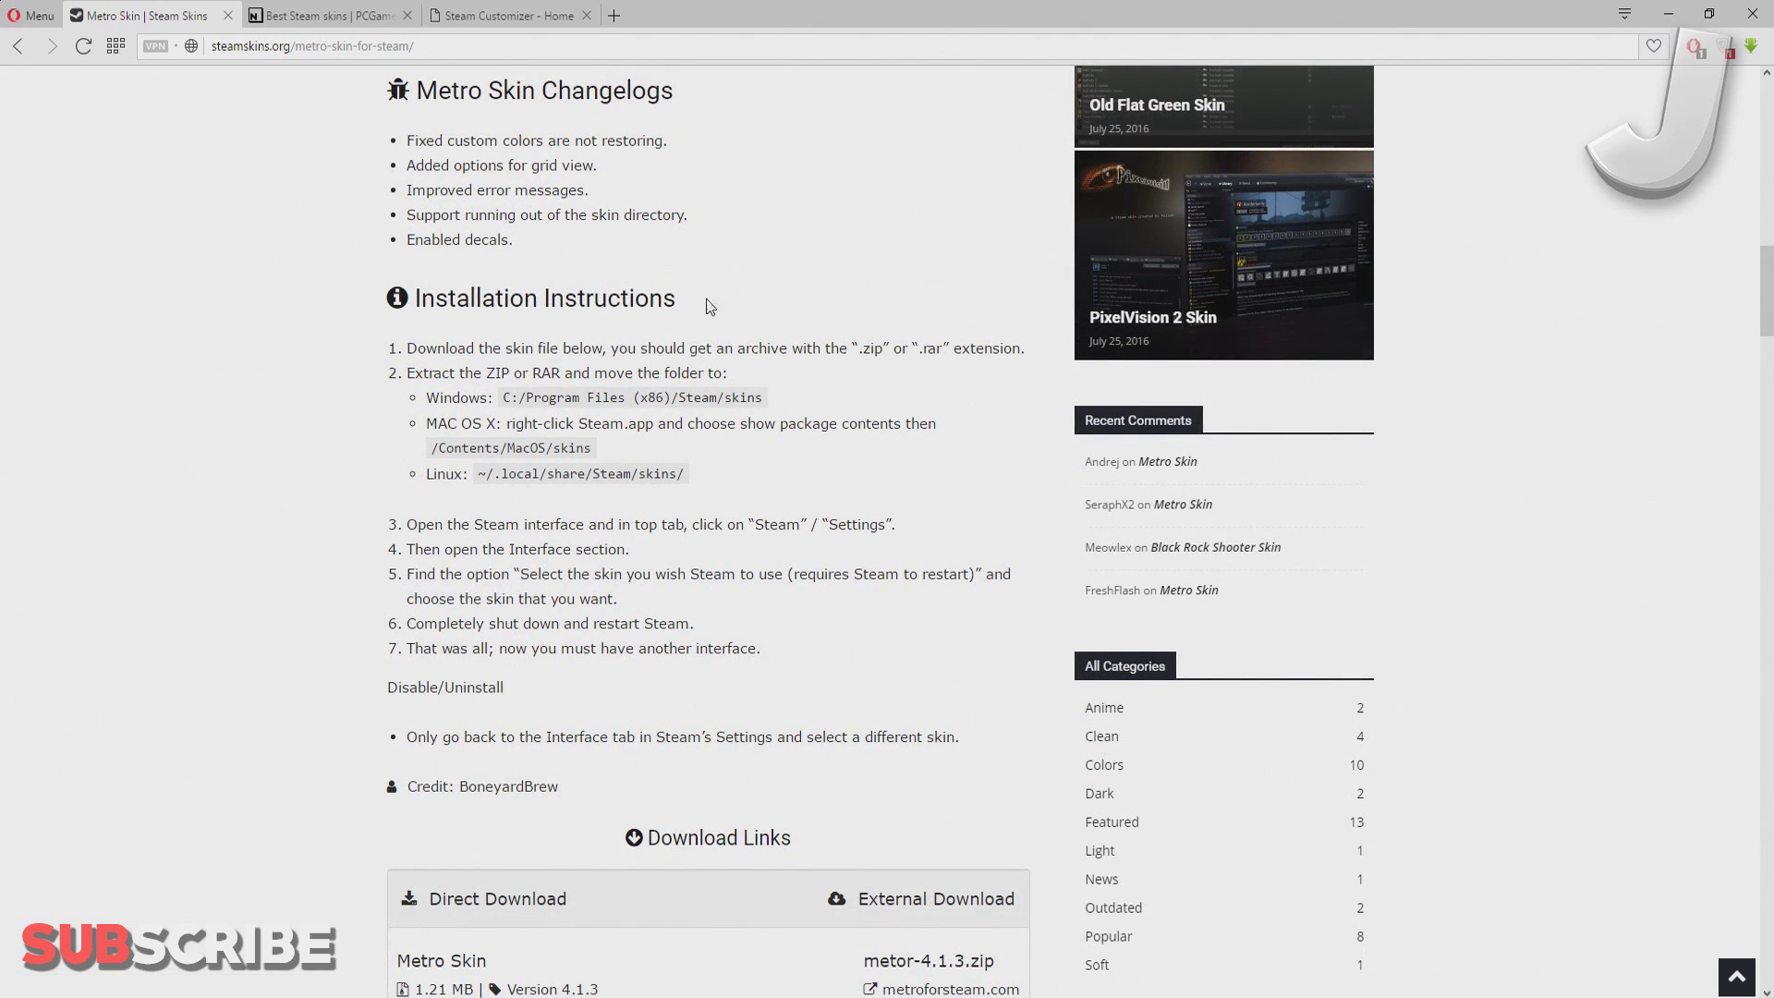
scroll(546, 388, down, 1)
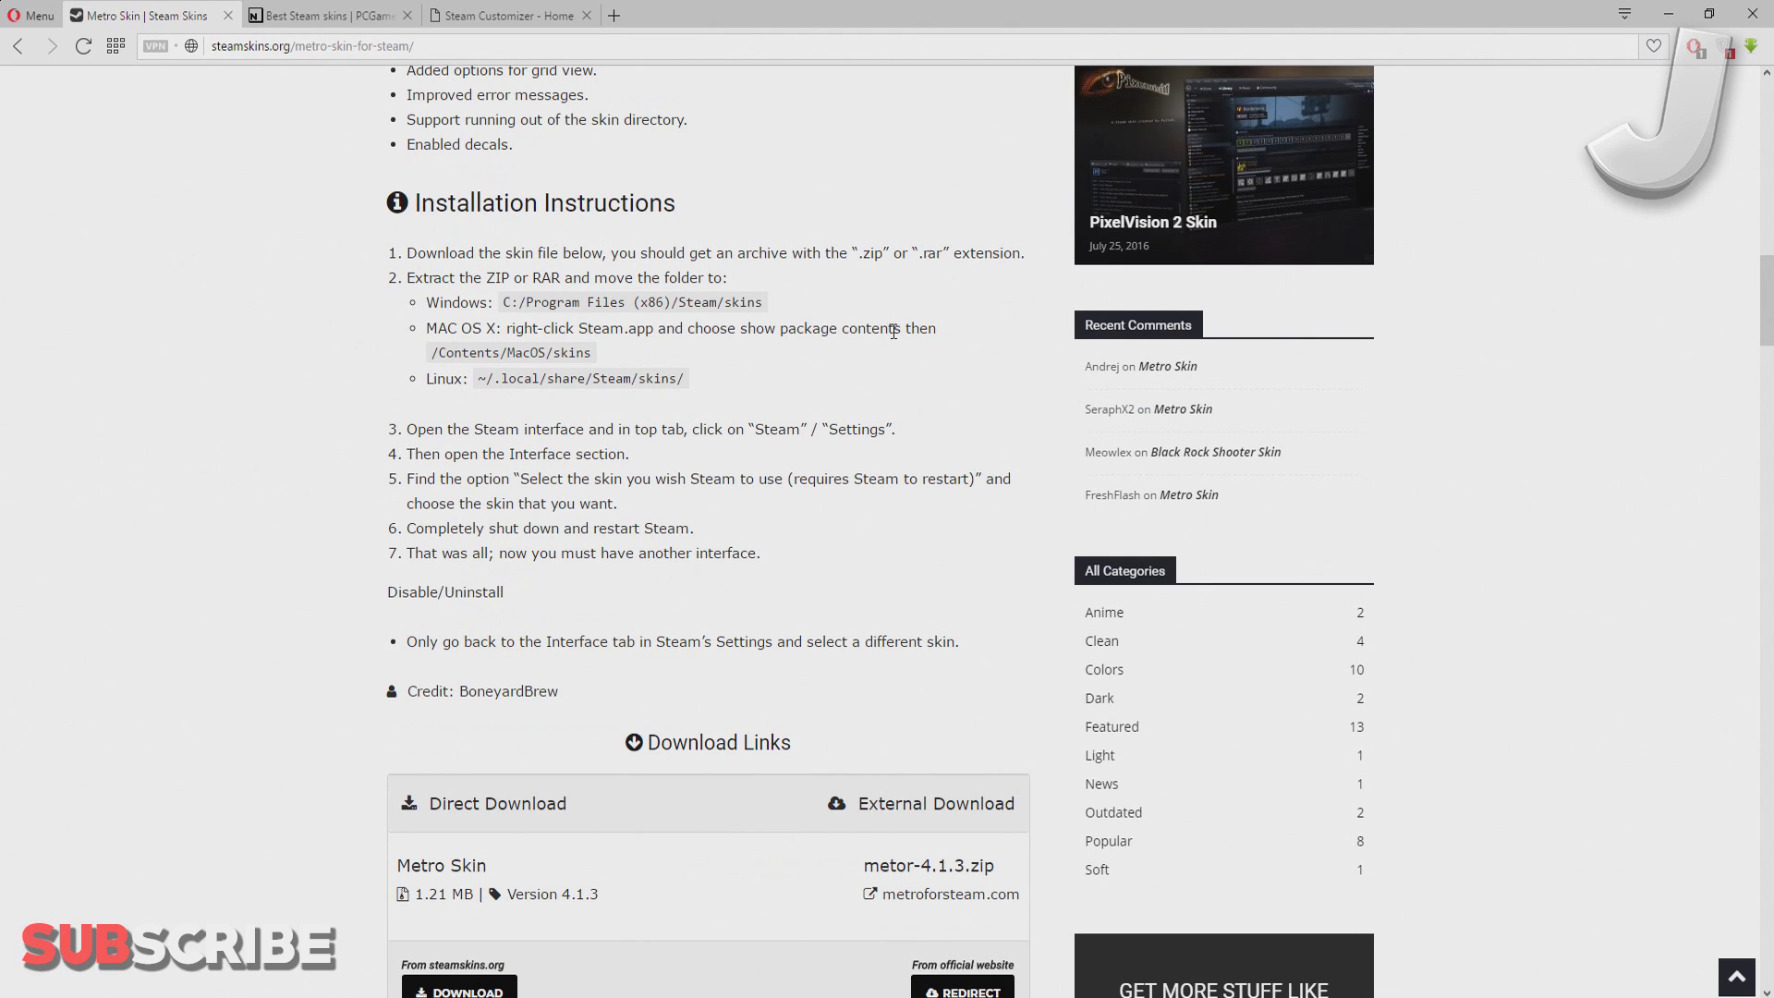
scroll(663, 227, down, 7)
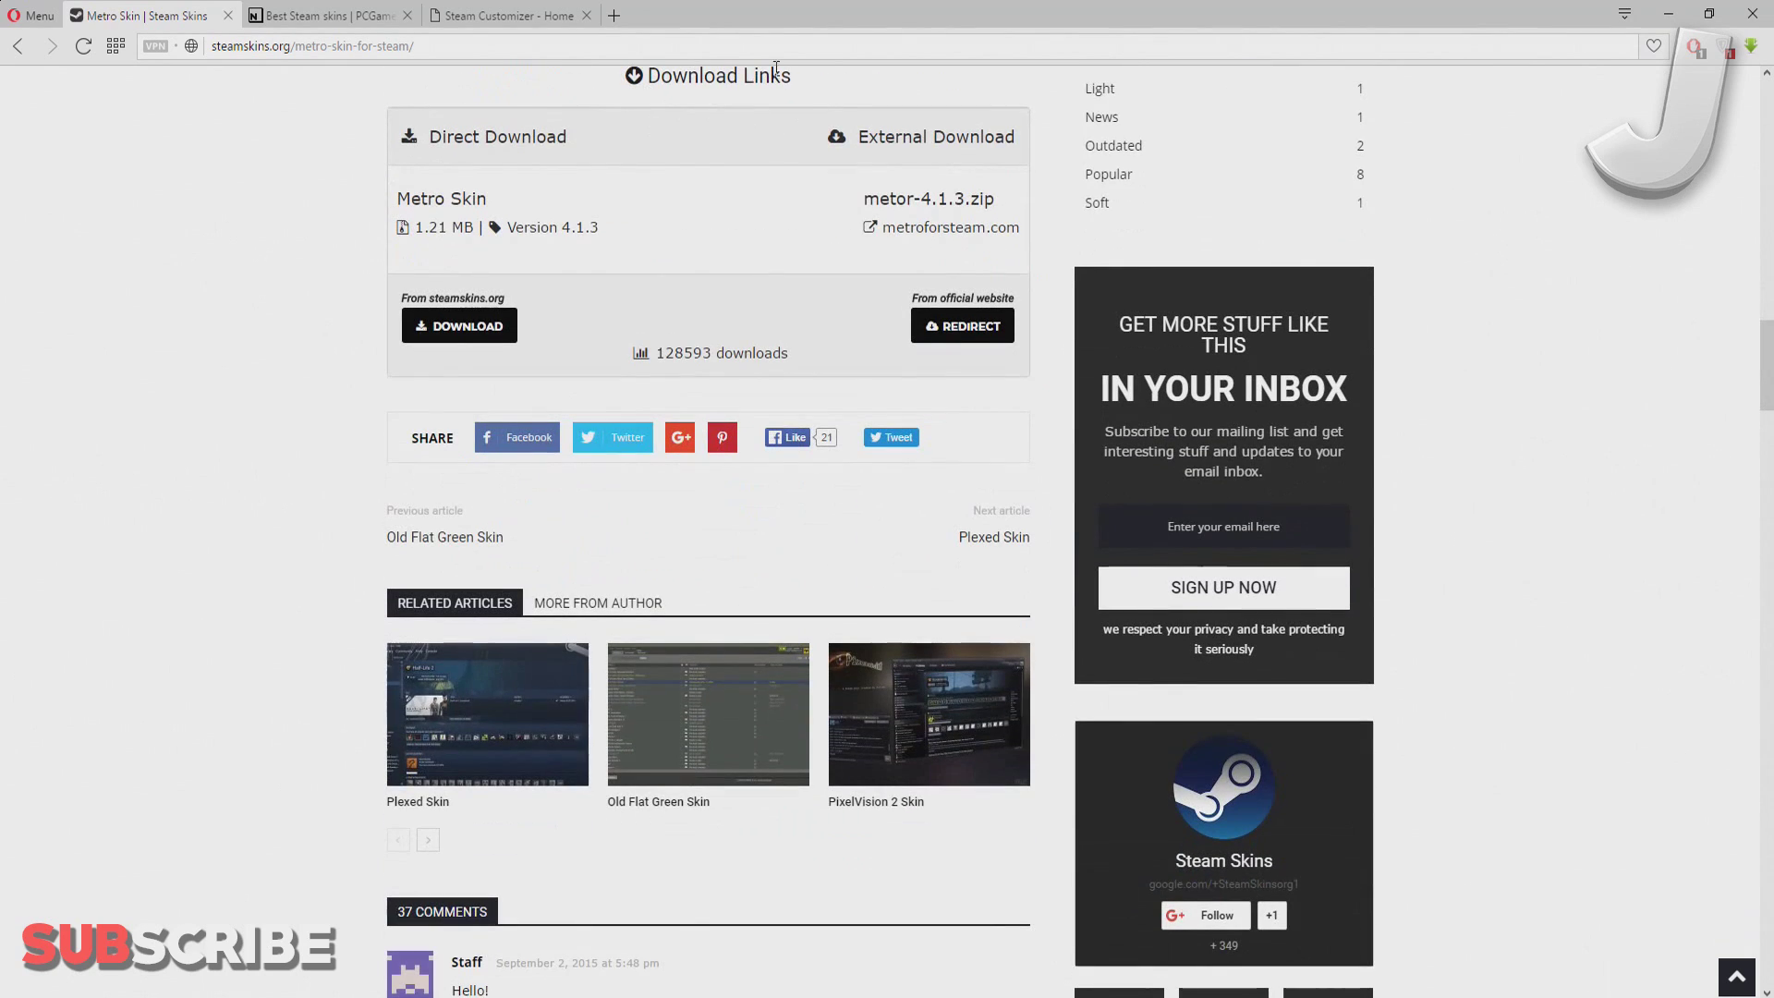
scroll(683, 249, up, 4)
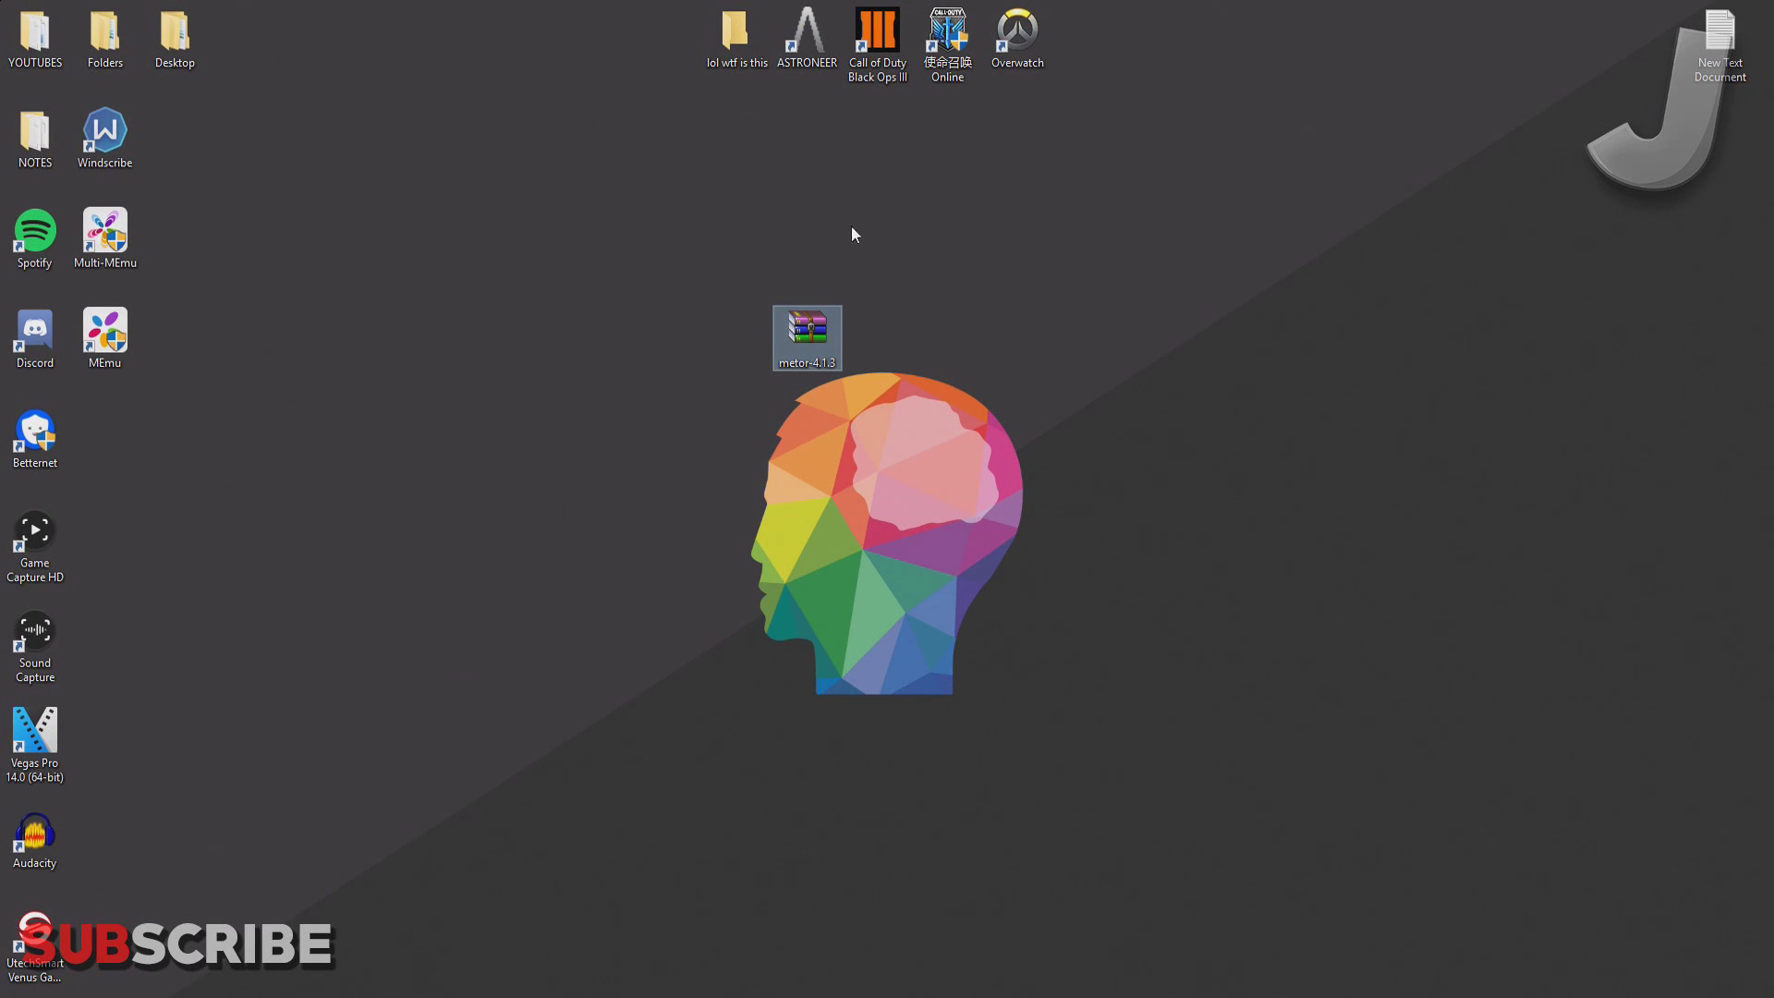
Step: Create a new folder named Metro on the desktop beside the metor-4.1.3 archive
click(909, 298)
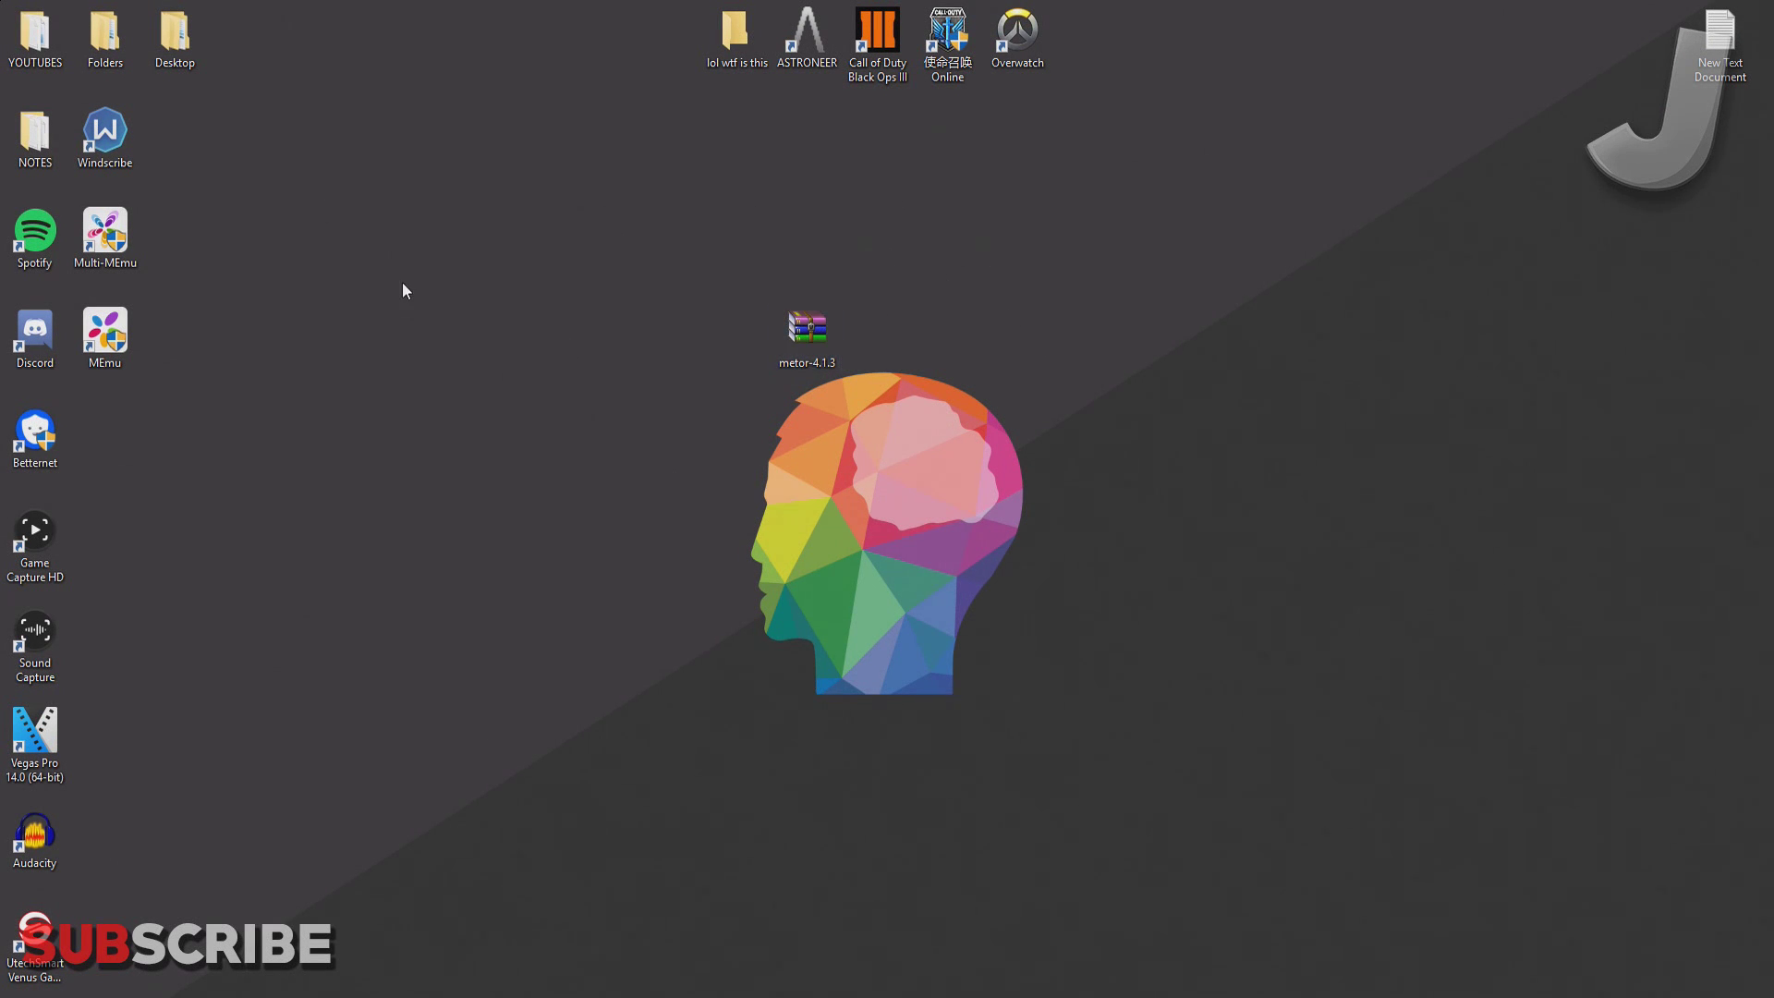
right_click(918, 334)
mouse_move(1014, 513)
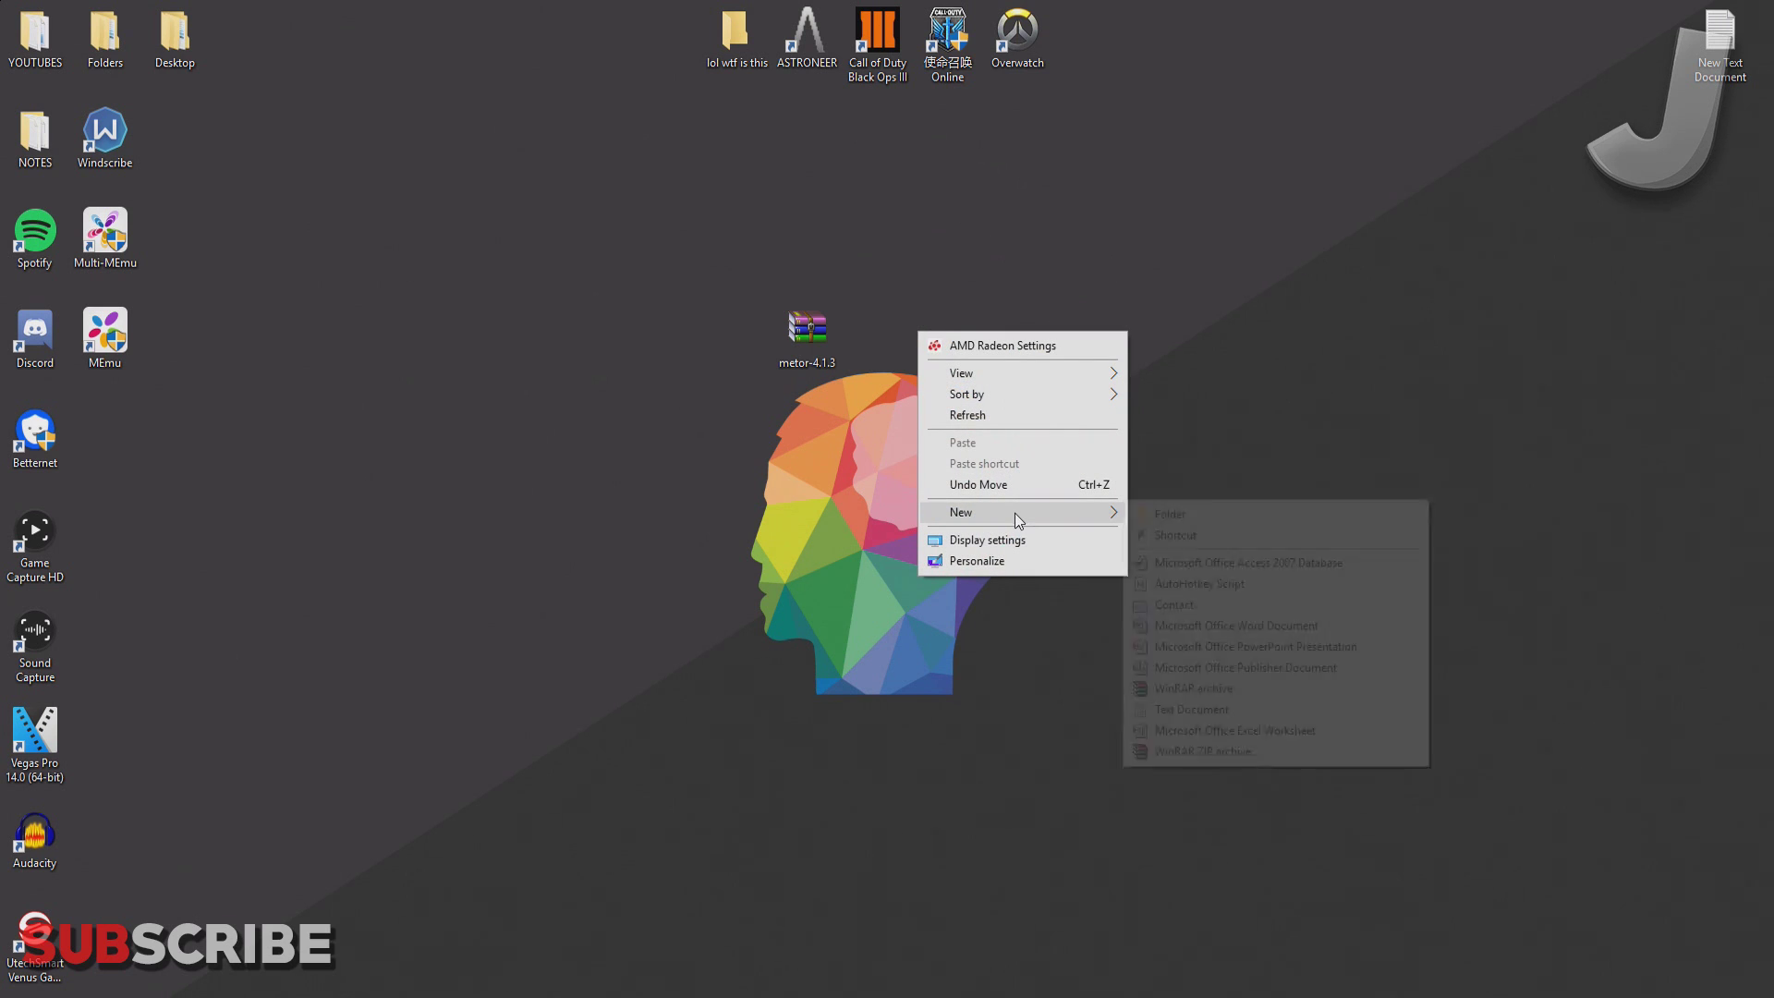
click(1233, 514)
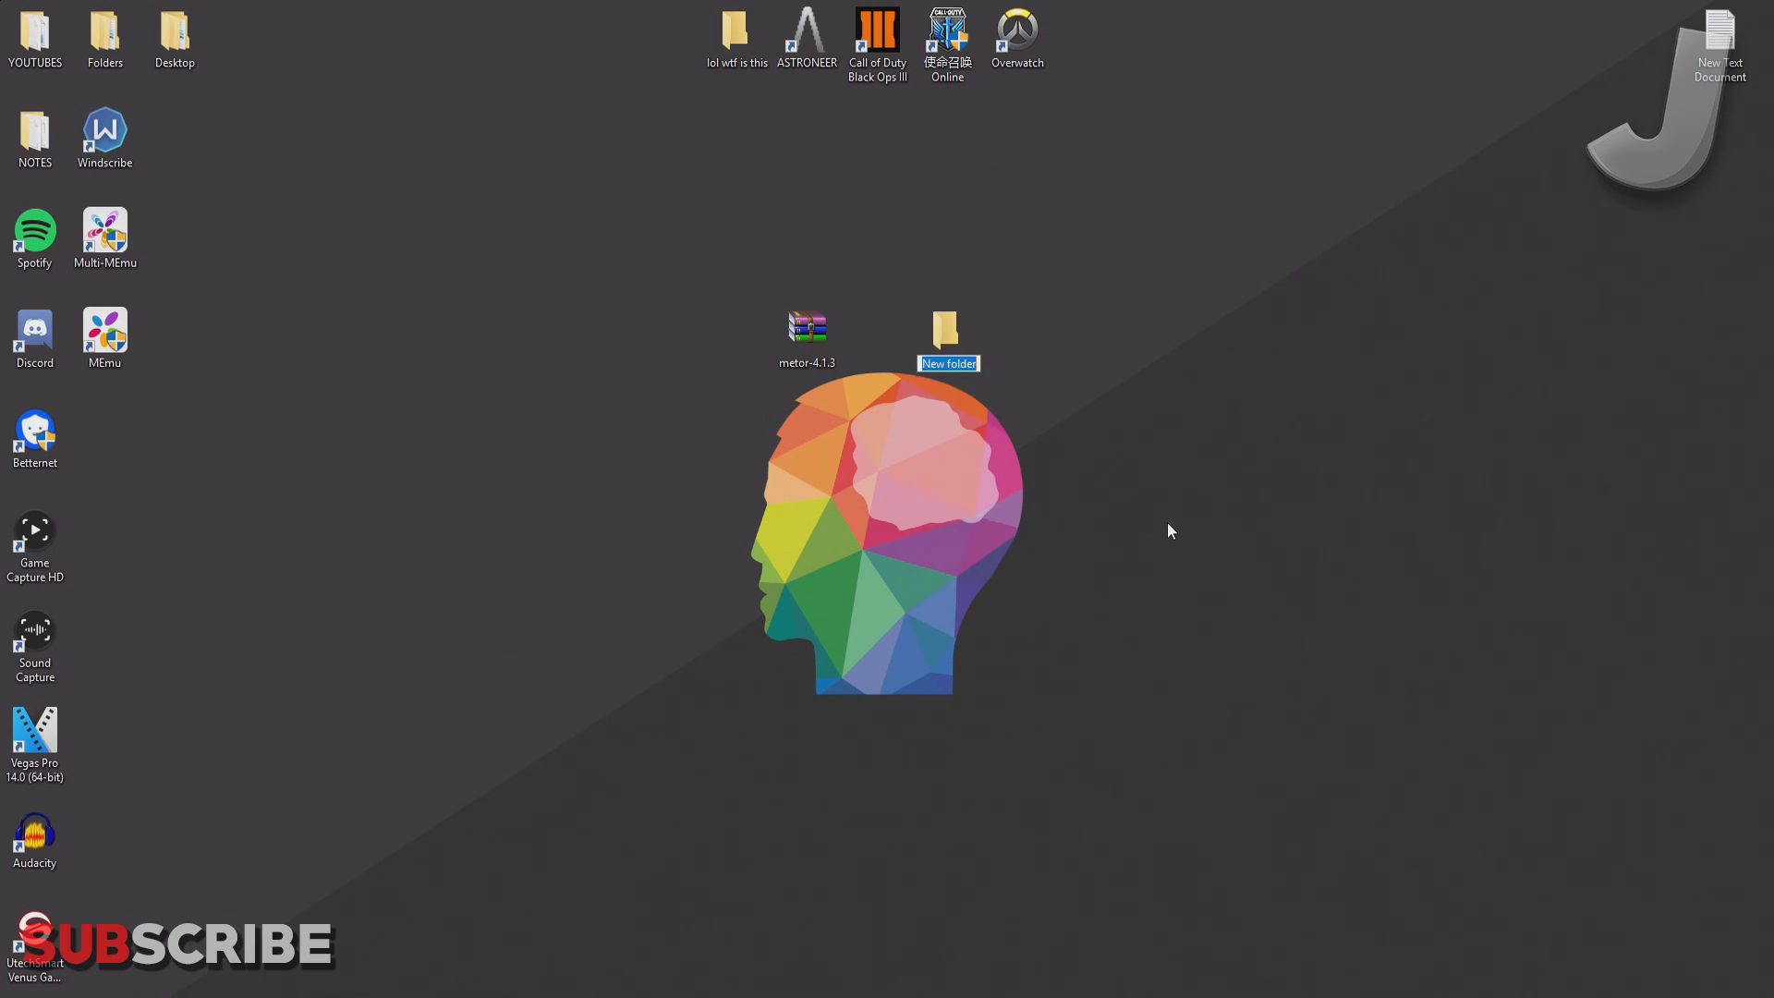
text(Metro)
Step: Move the metor-4.1.3 archive into the Metro folder and extract its contents there
drag(1135, 390, 947, 335)
double_click(947, 333)
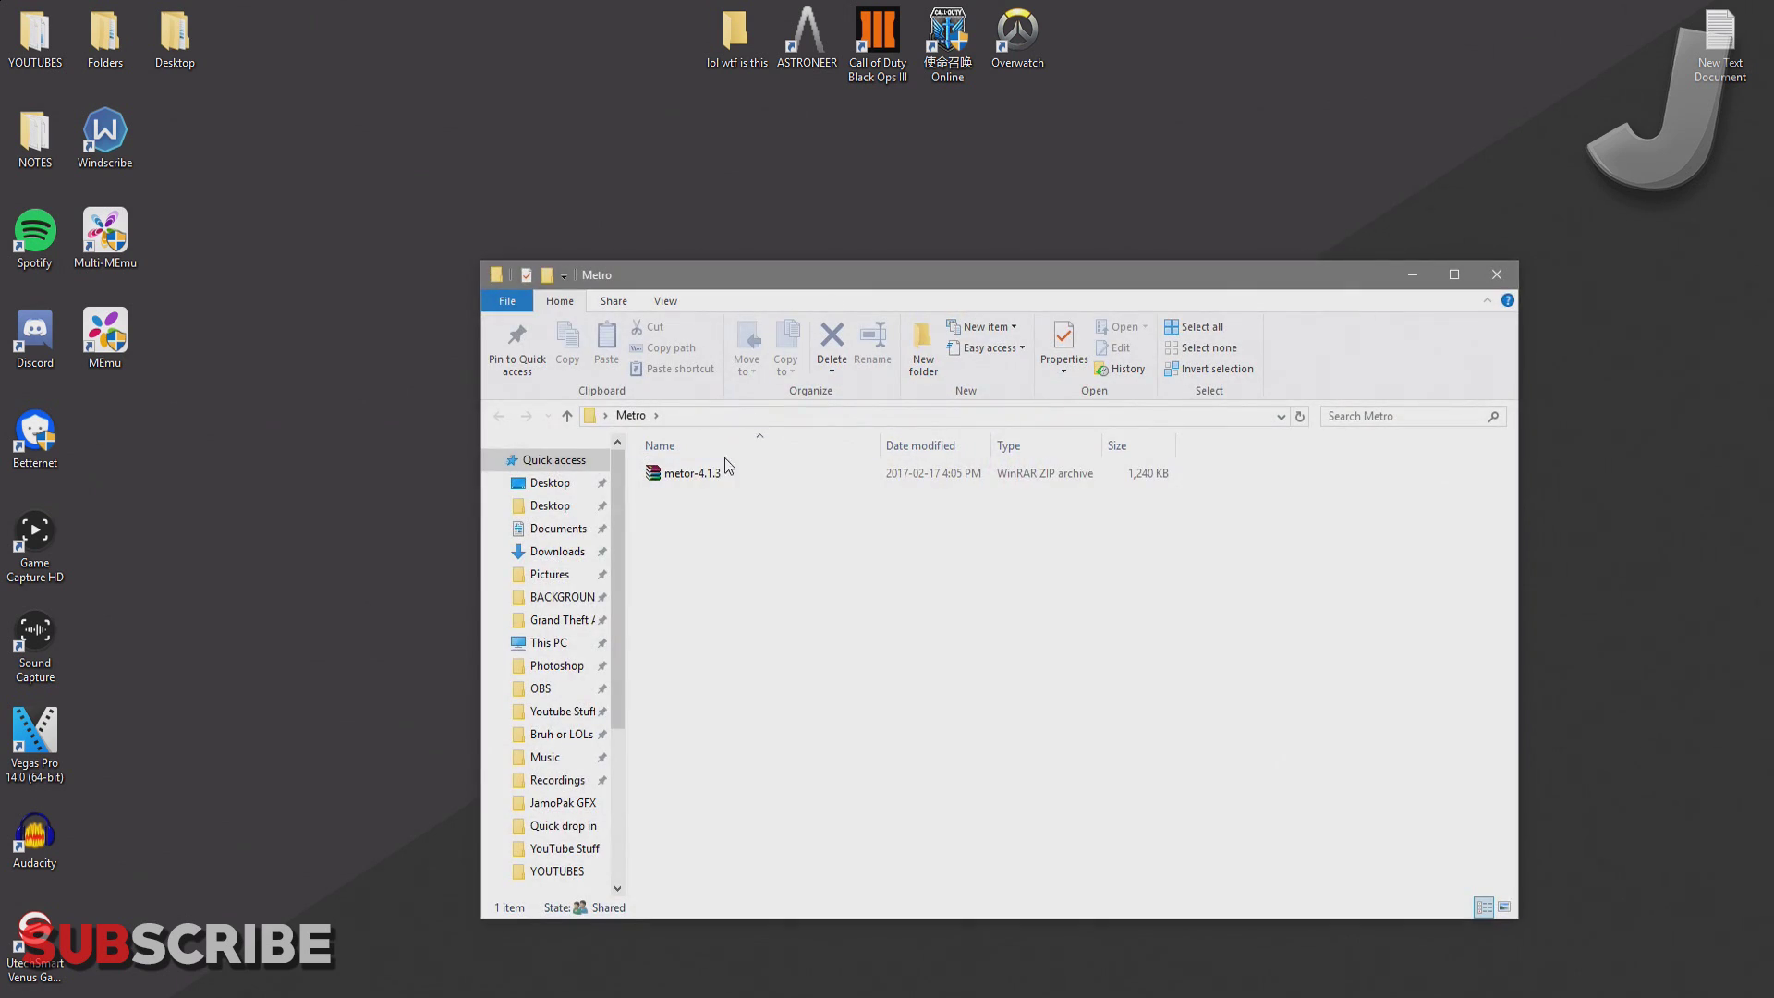
click(709, 473)
right_click(713, 466)
click(794, 561)
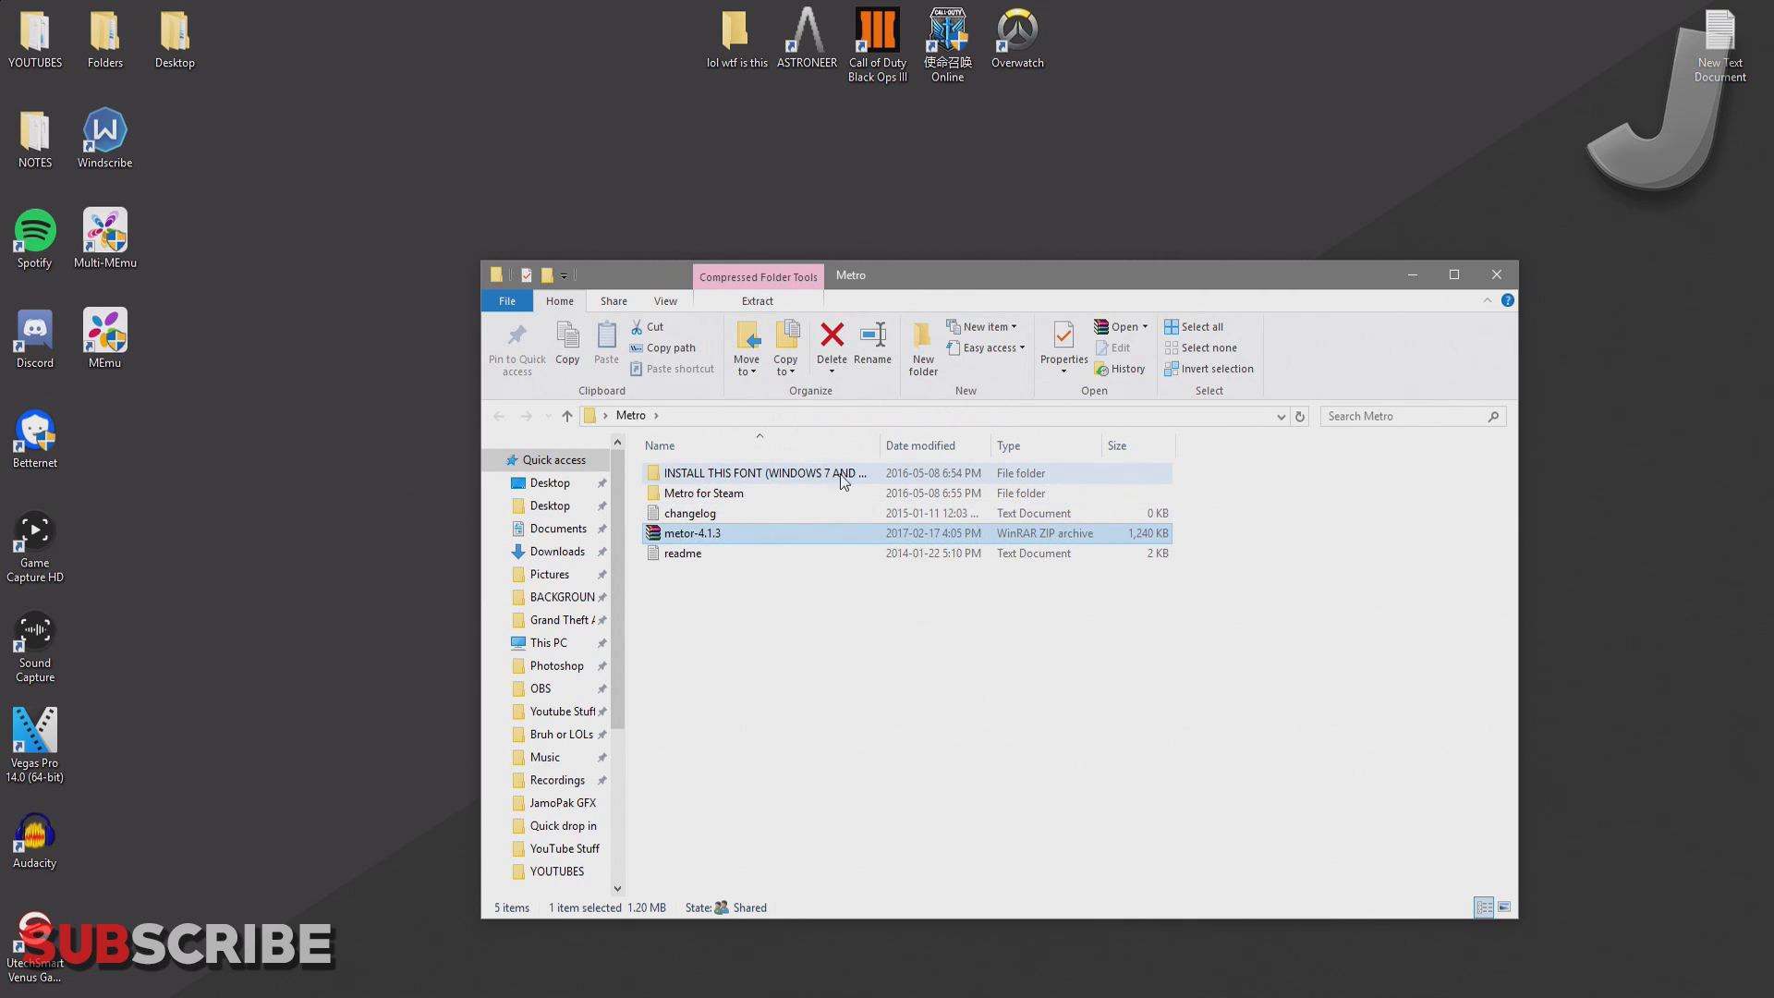
Step: Inspect the contents of the extracted Metro for Steam folder and return to the Metro folder
double_click(784, 493)
key(alt+Left)
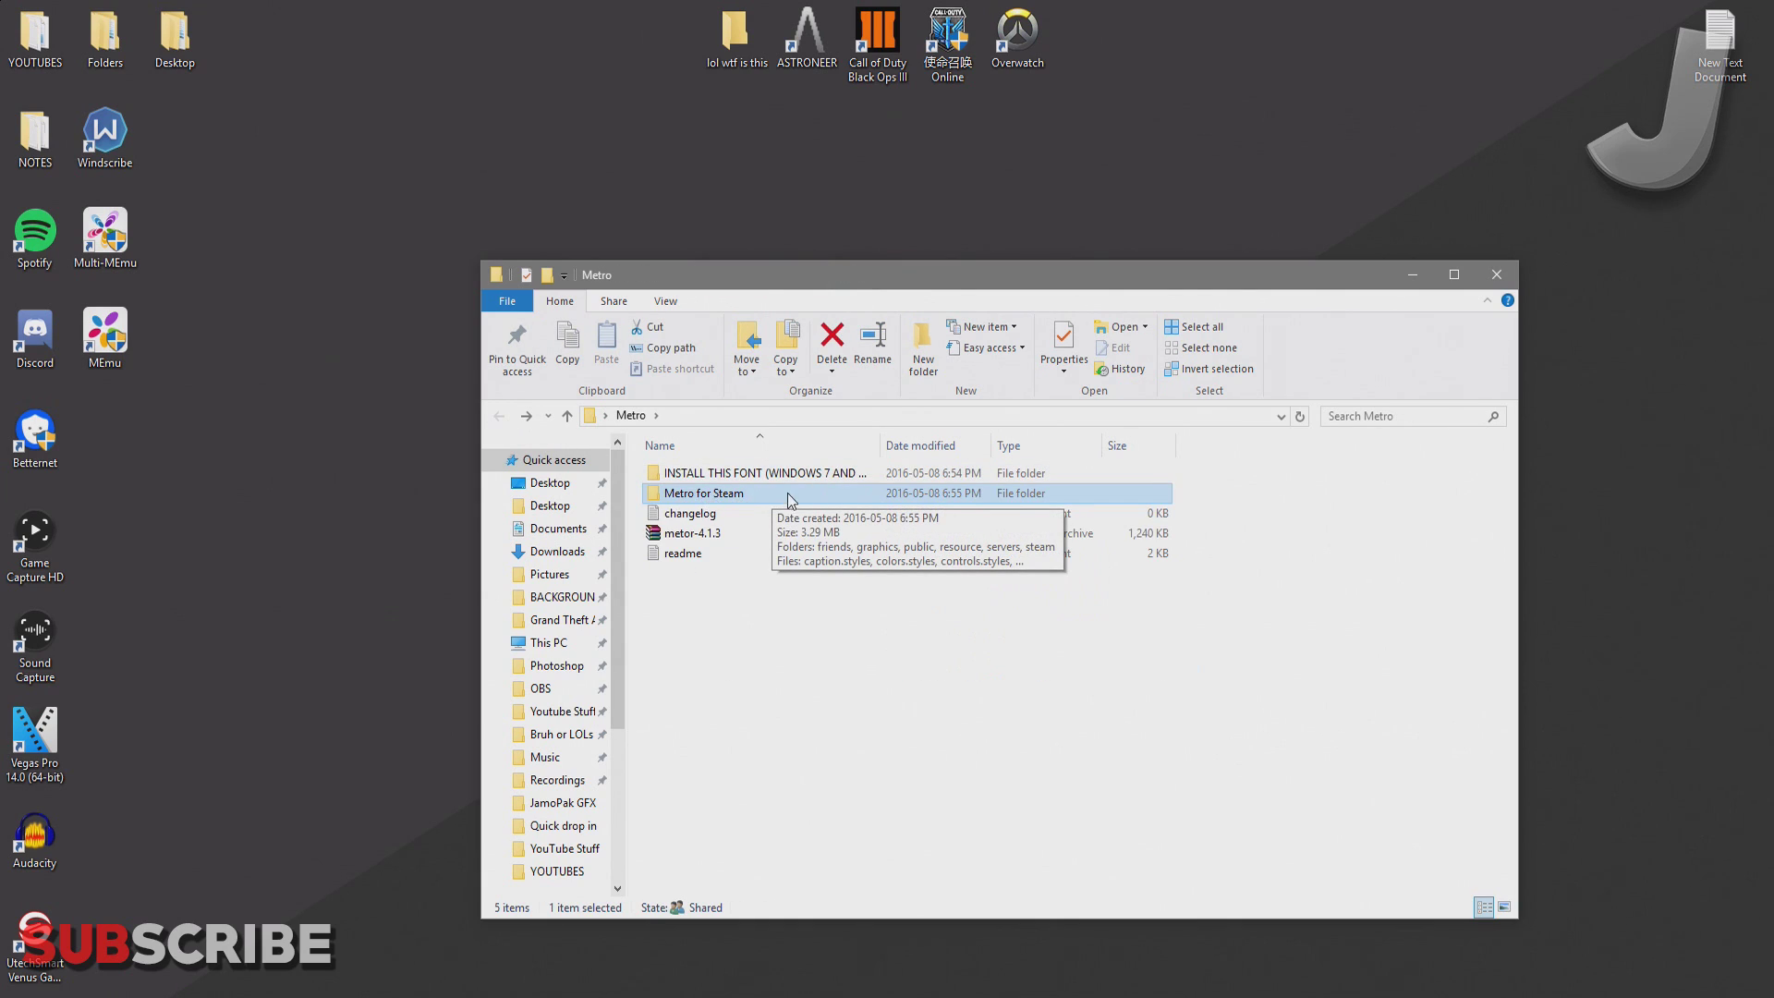
double_click(768, 493)
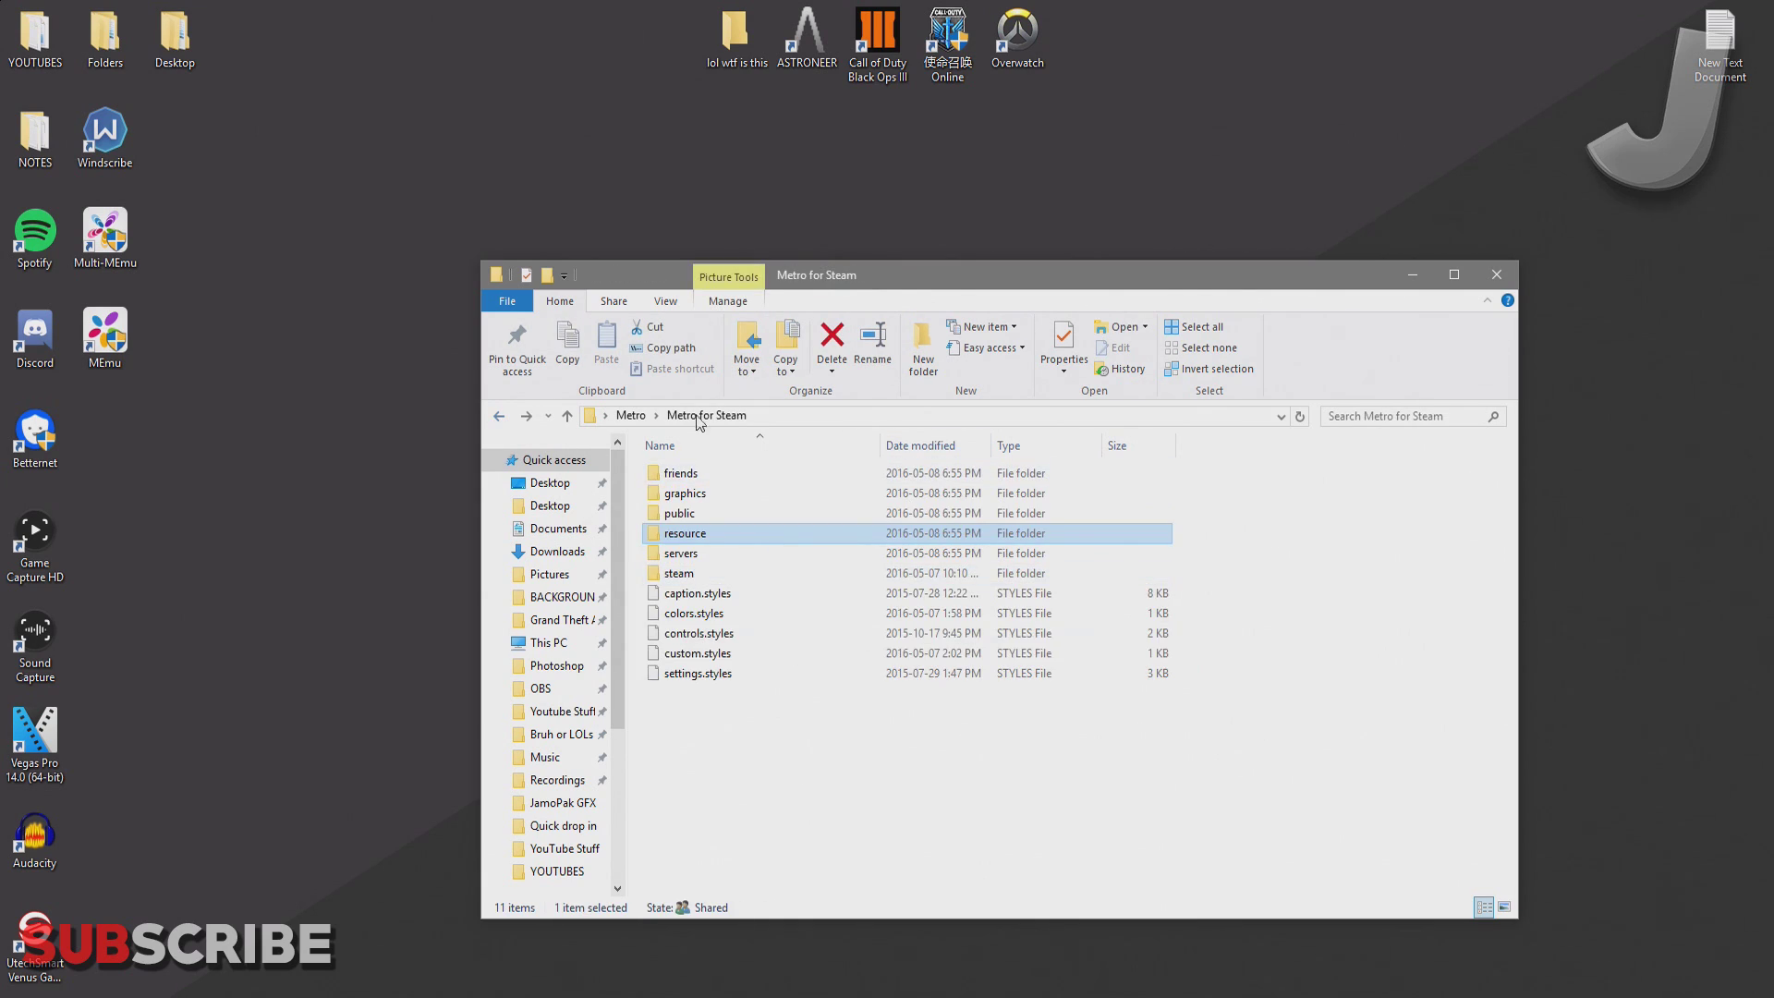
click(499, 421)
Step: Arrange the Metro folder and Local Disk (C:) windows side by side and open Program Files (x86)
drag(758, 277, 507, 158)
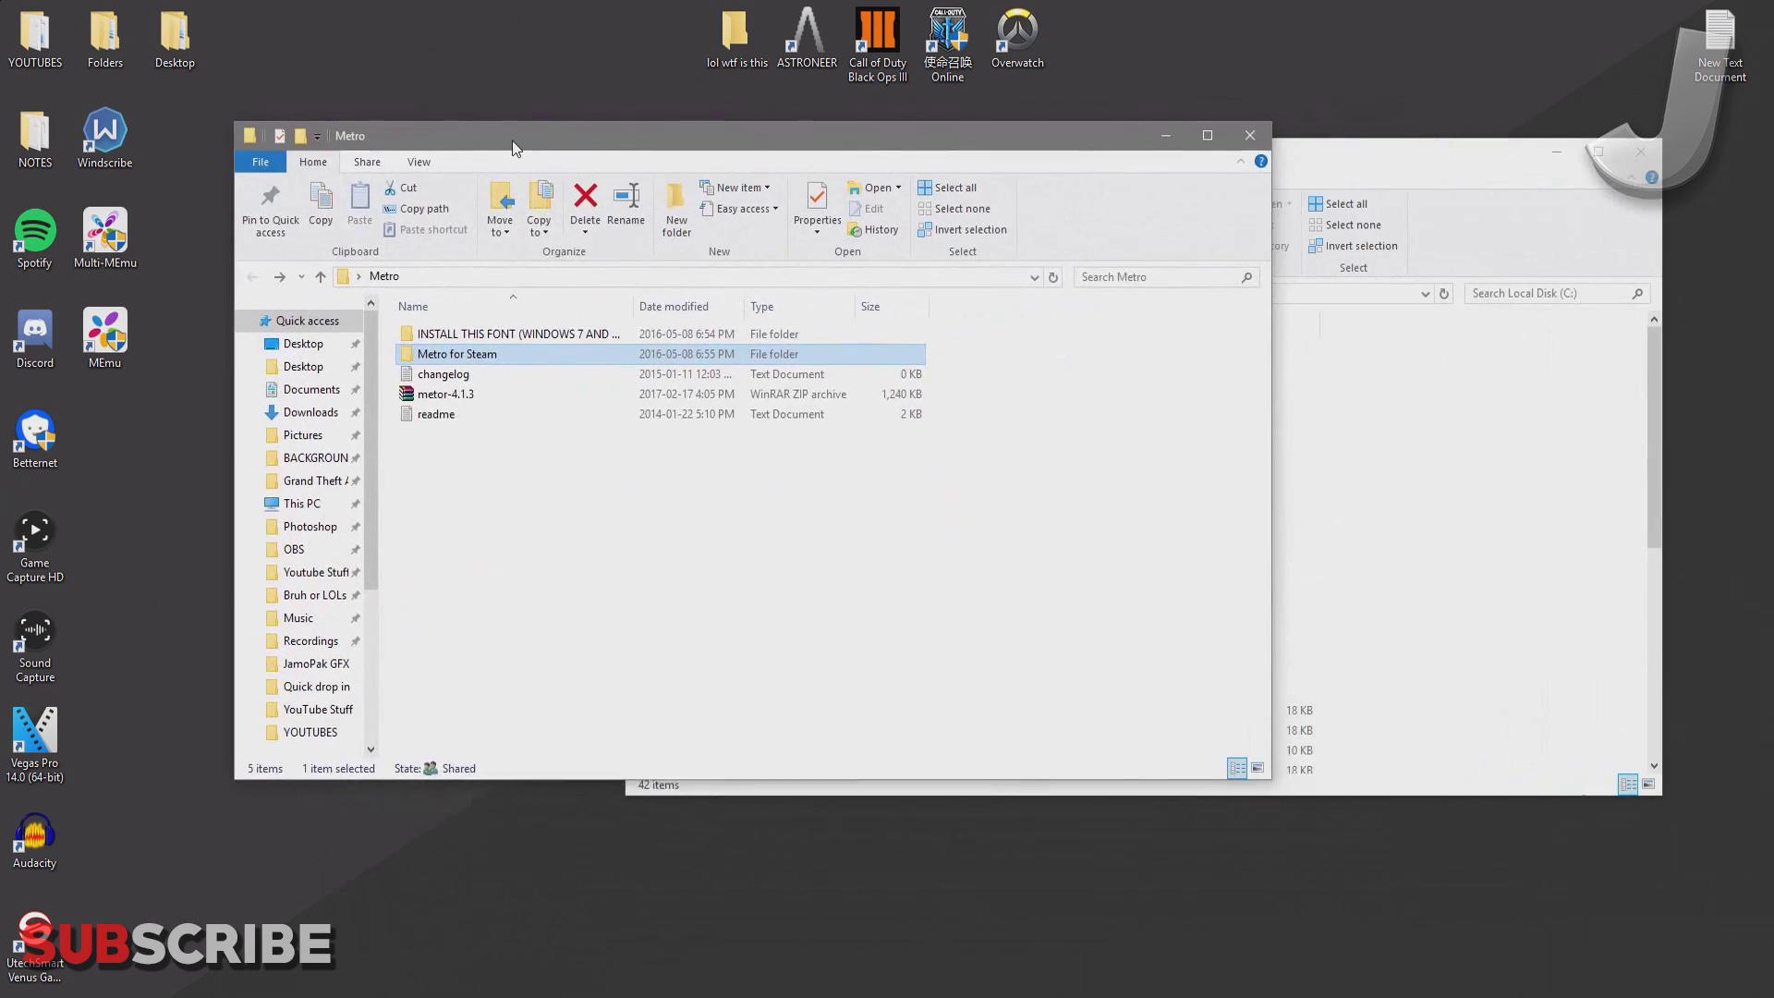
drag(1311, 158, 1257, 167)
click(852, 622)
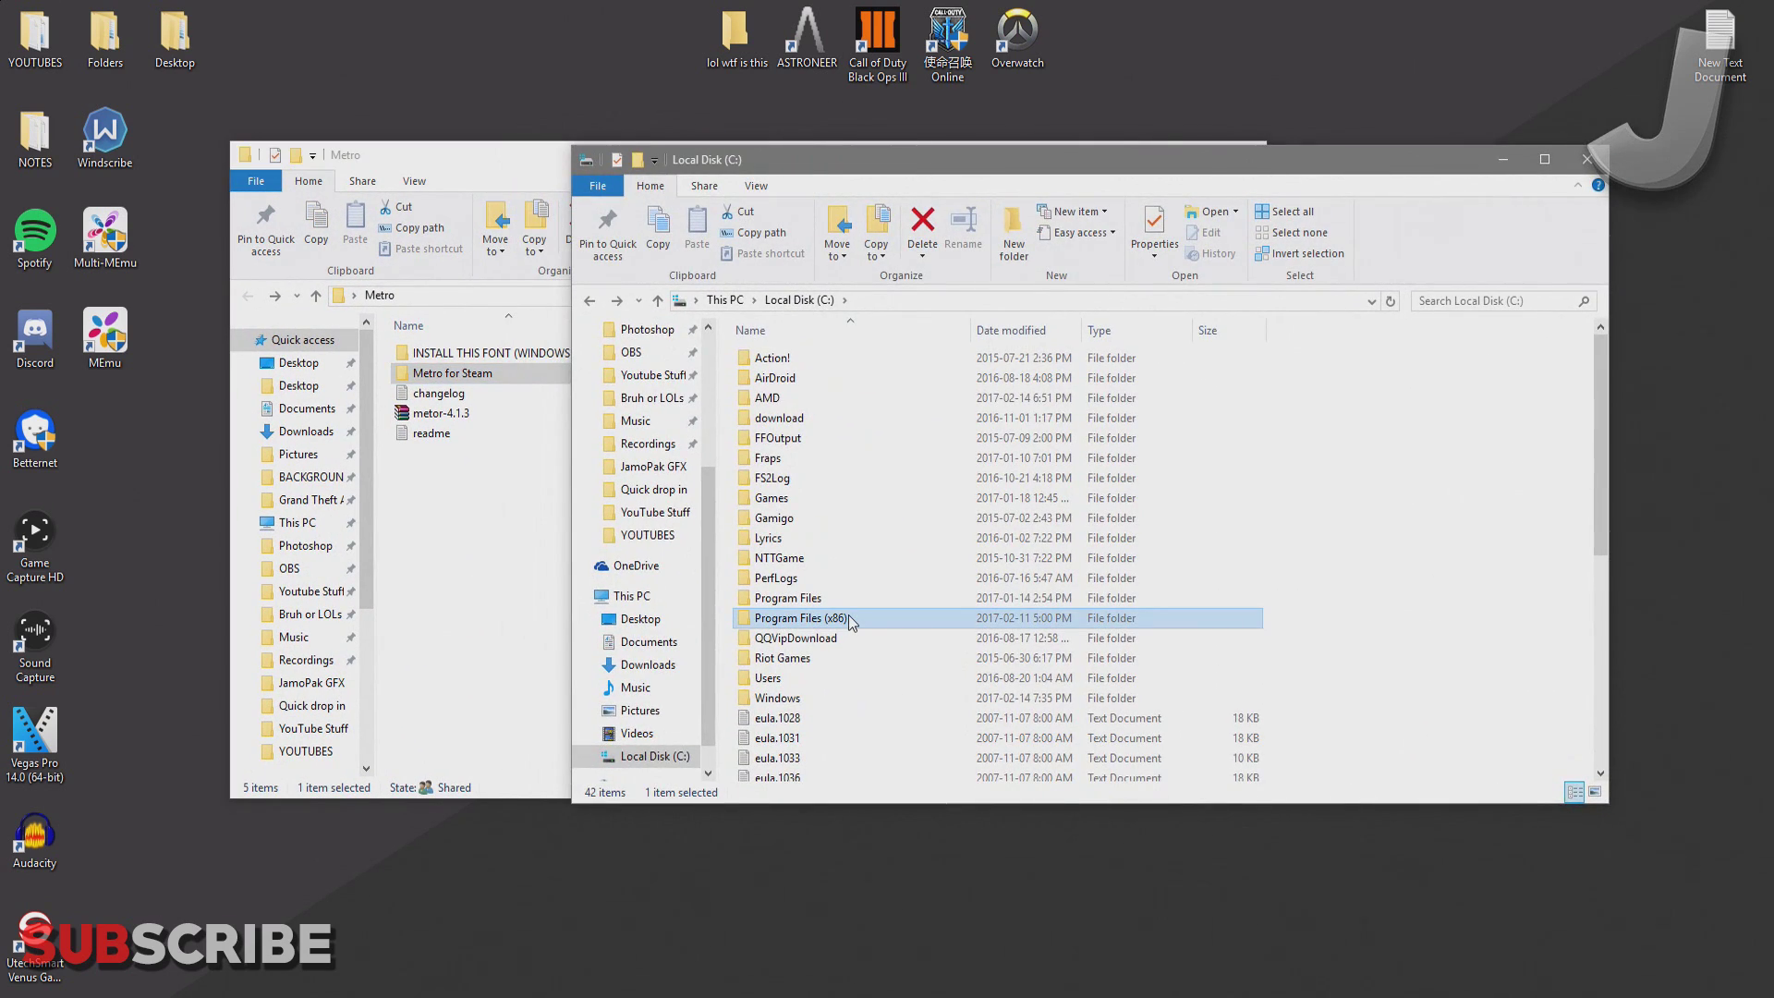
double_click(859, 618)
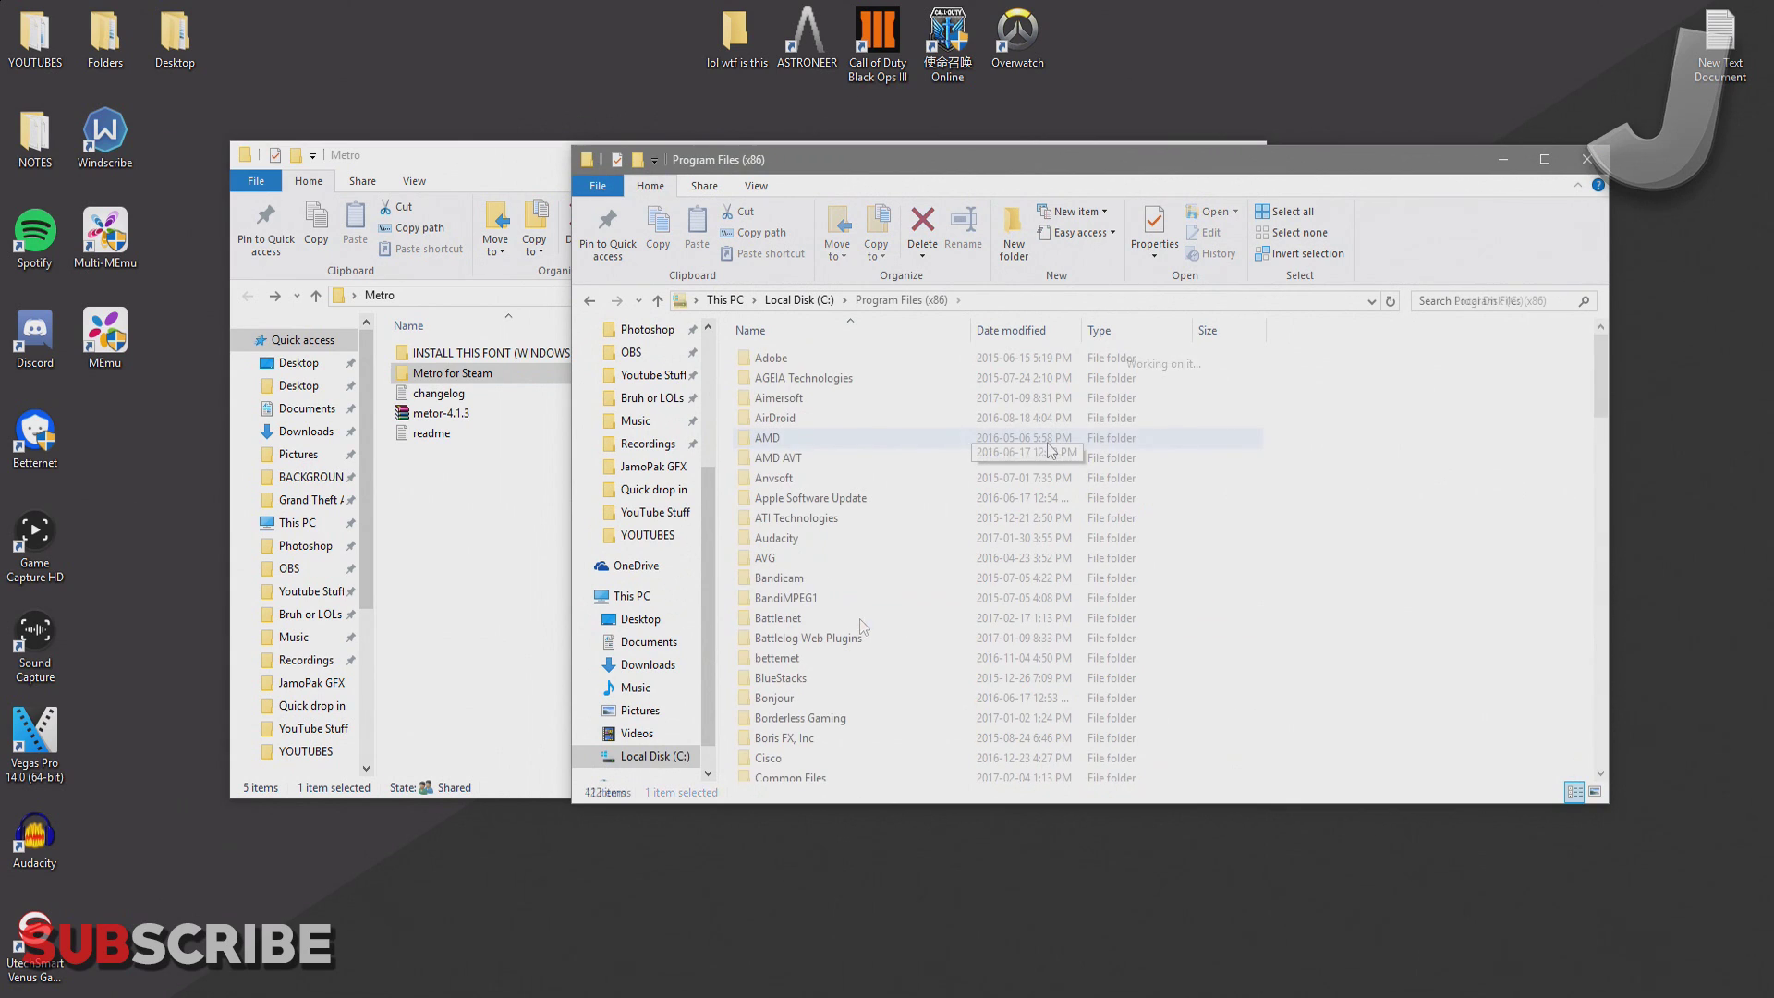
Step: Open the skins folder inside Steam's program folder and transfer the Metro for Steam folder into it
scroll(915, 398, down, 10)
scroll(905, 402, down, 14)
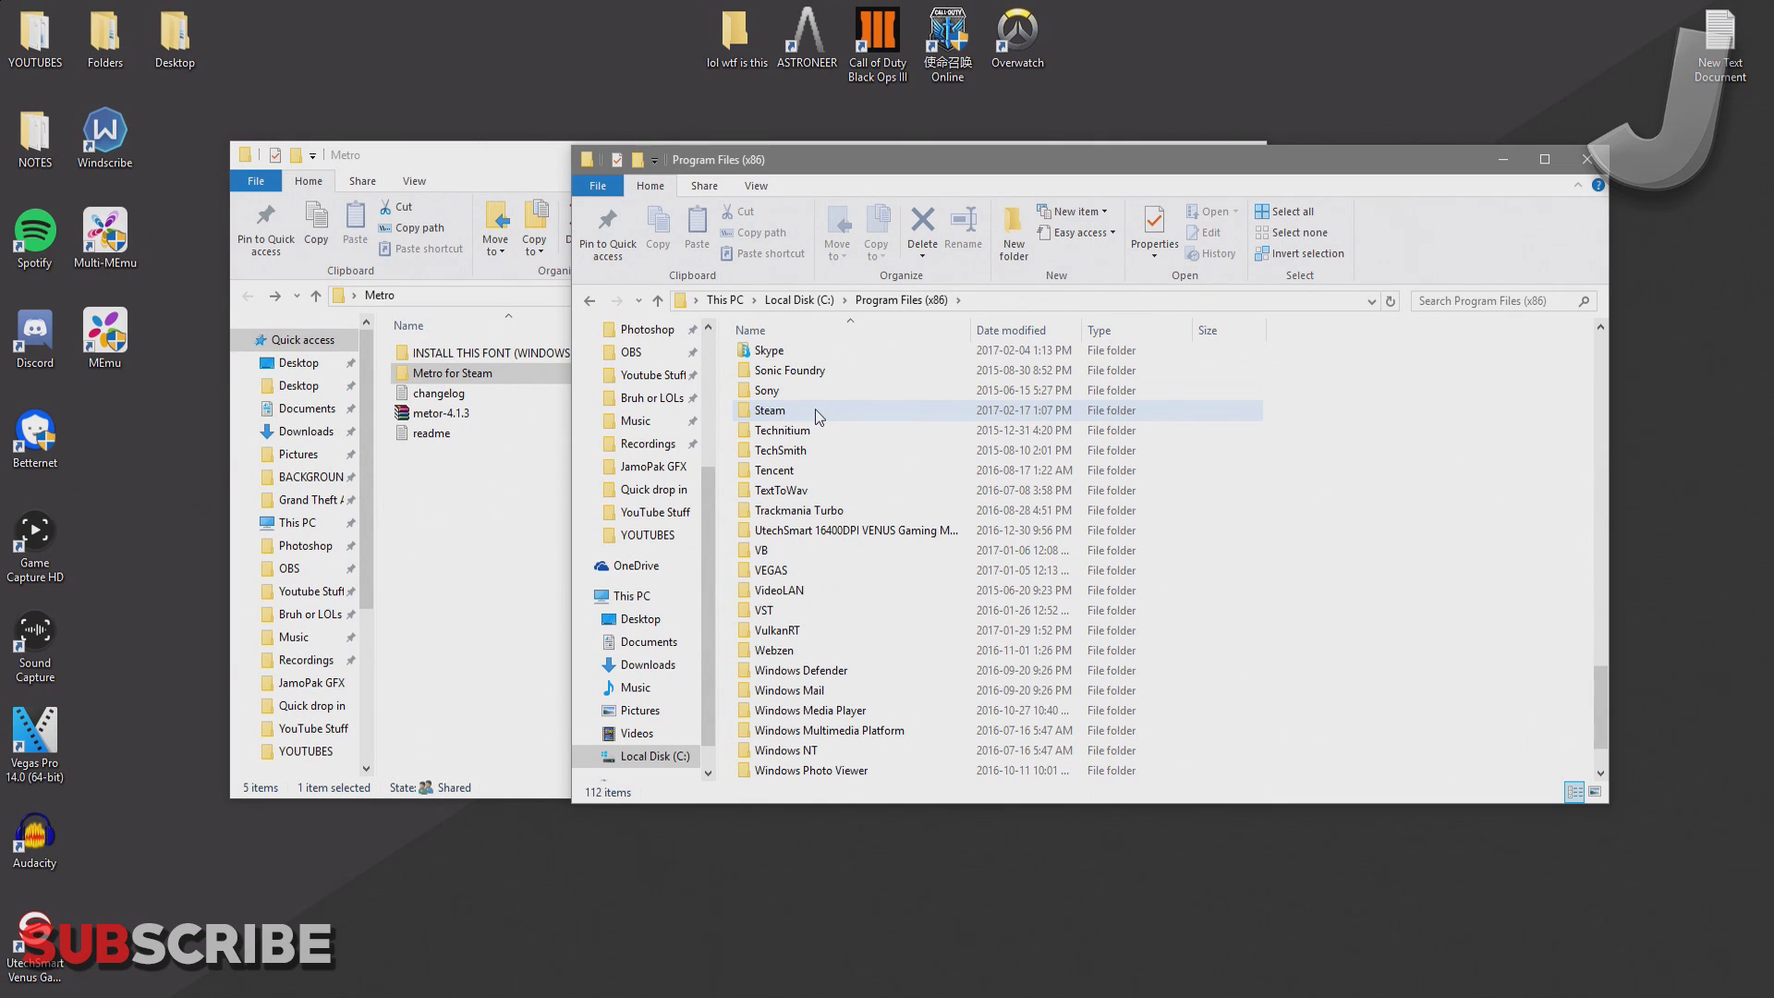
double_click(804, 413)
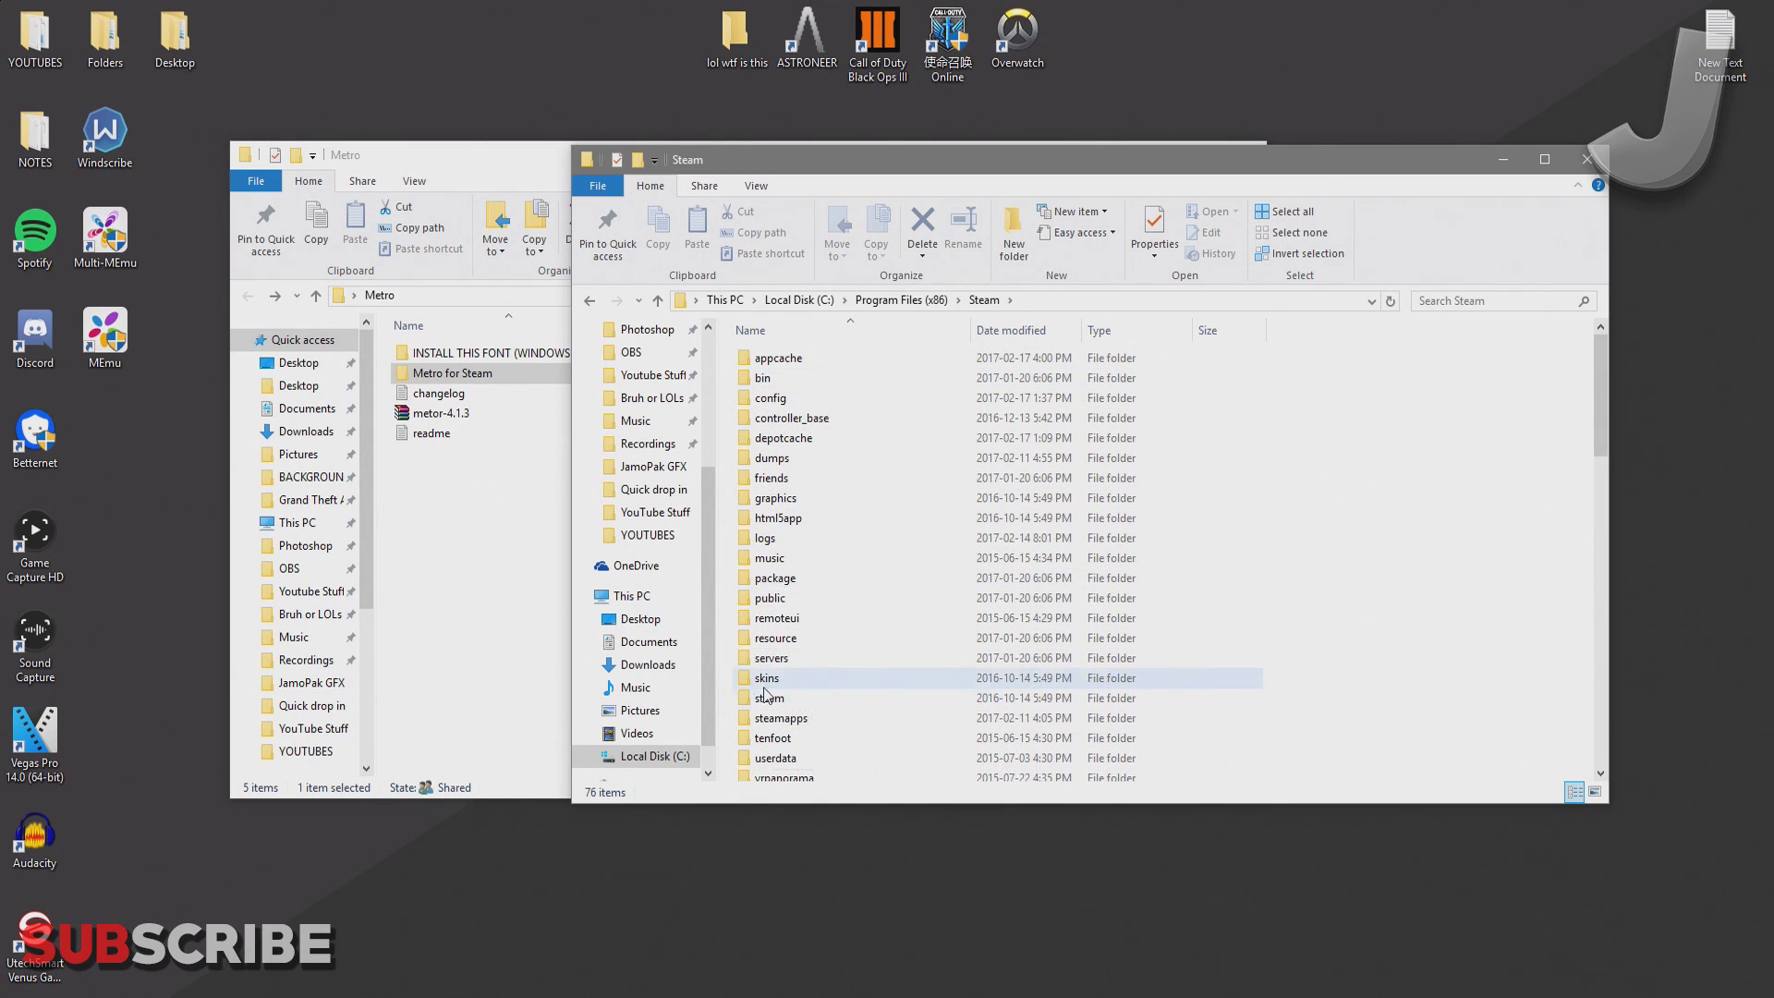
double_click(815, 680)
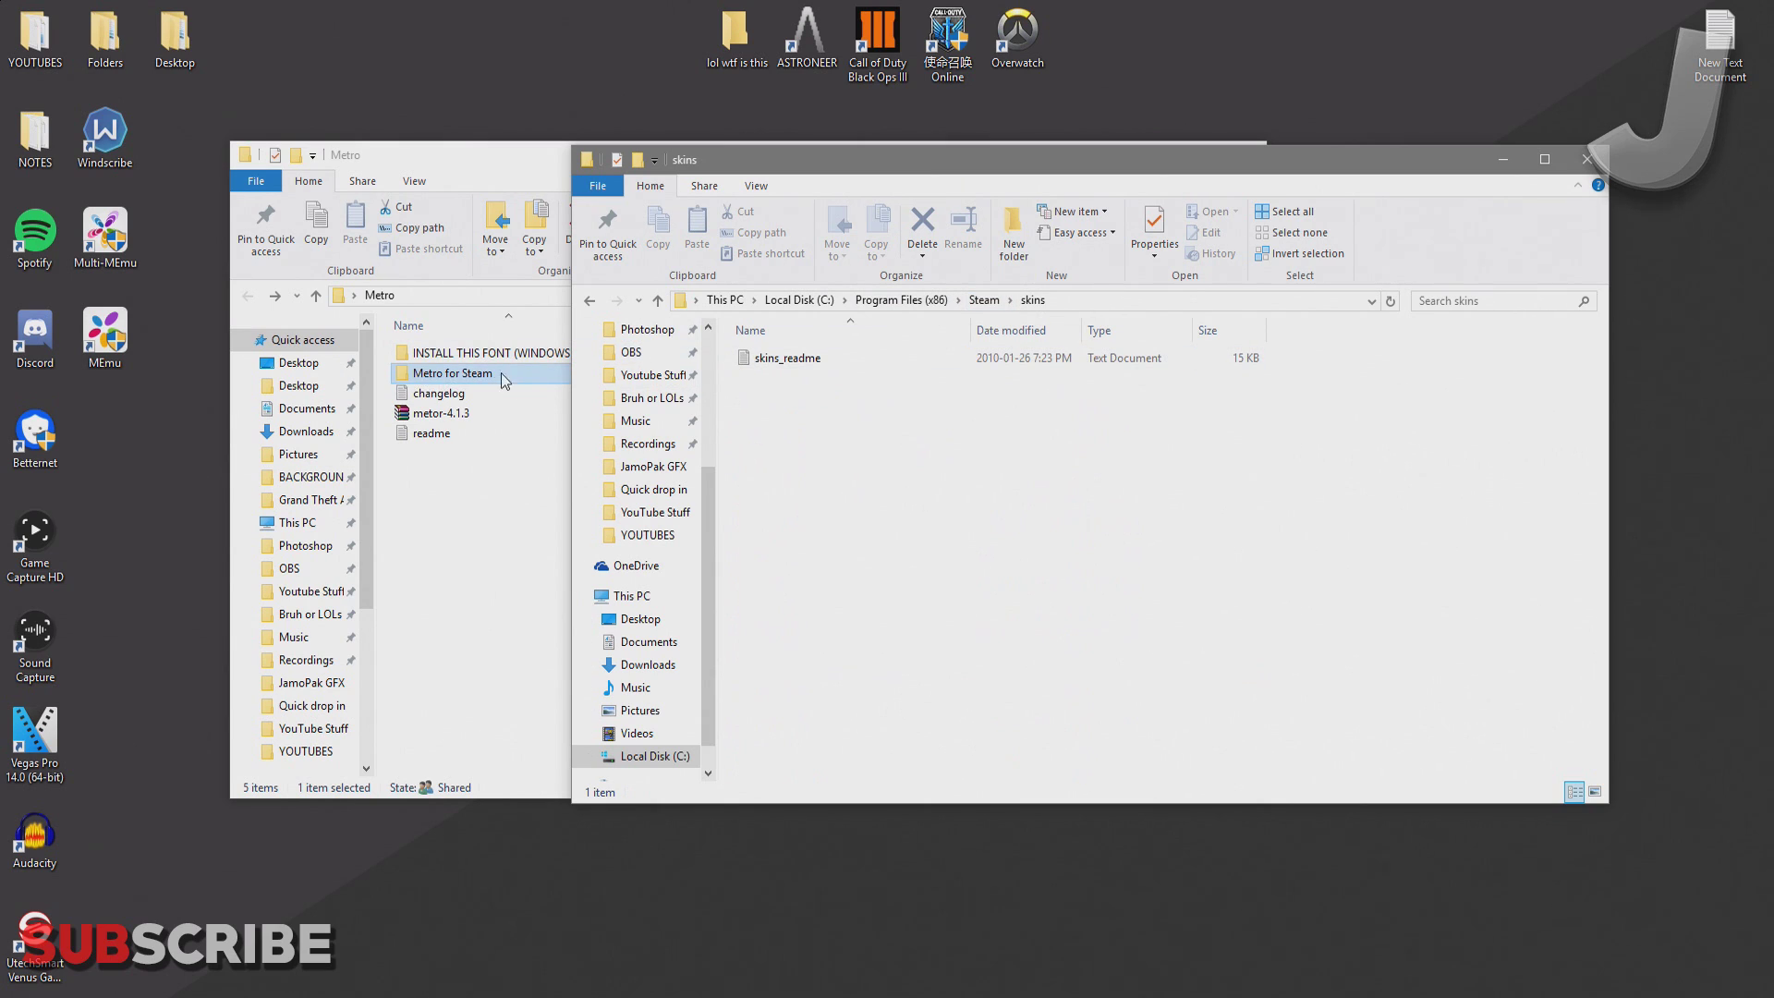
drag(429, 380, 867, 450)
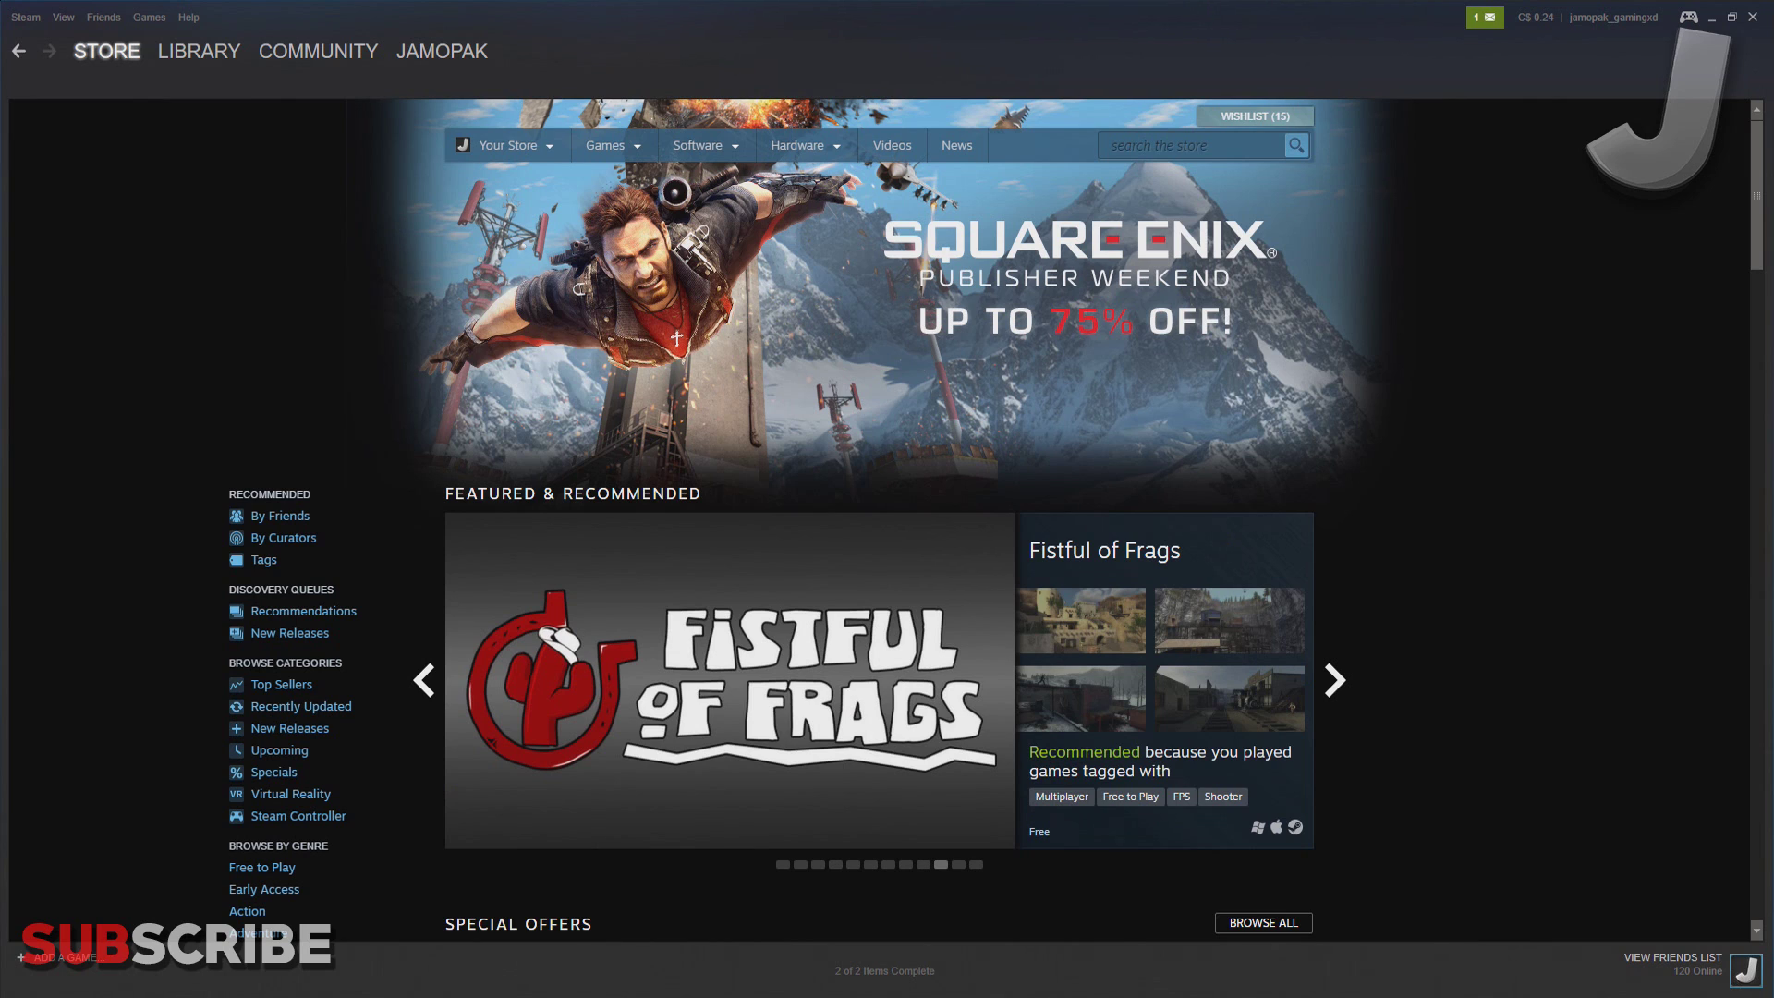
Step: Switch to Steam, set the interface skin to Metro for Steam in the settings, and restart the client
click(27, 17)
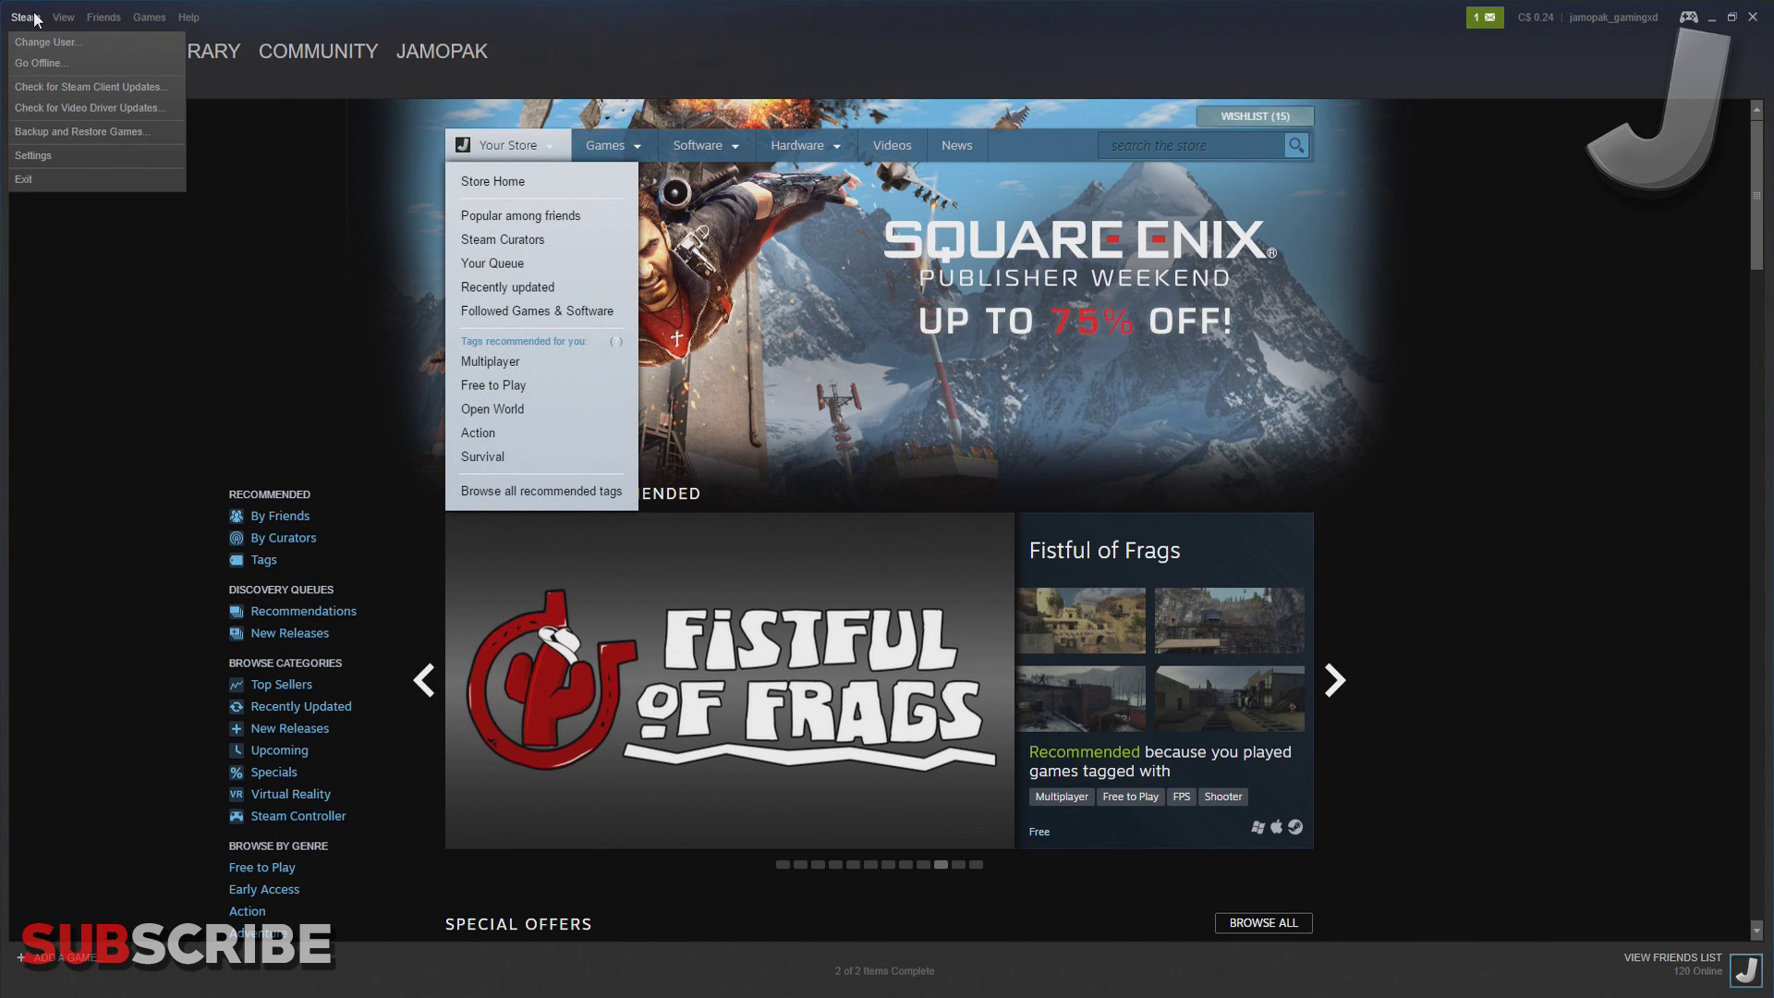
click(27, 155)
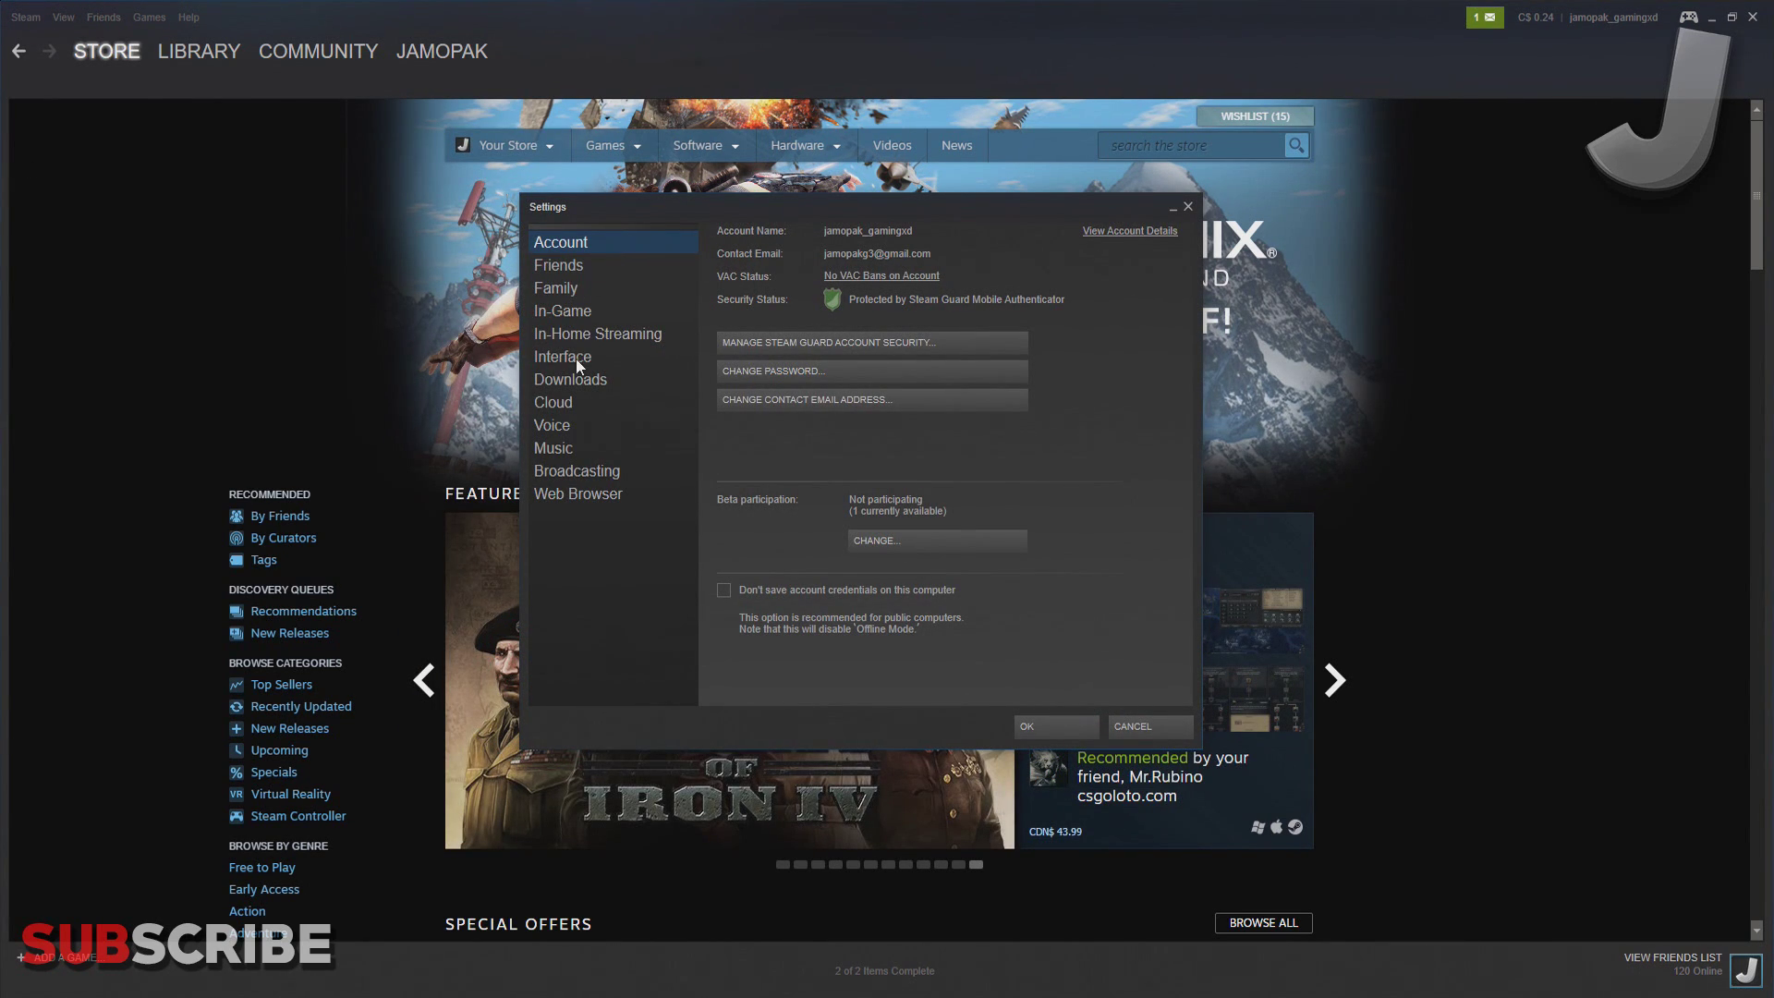
click(587, 354)
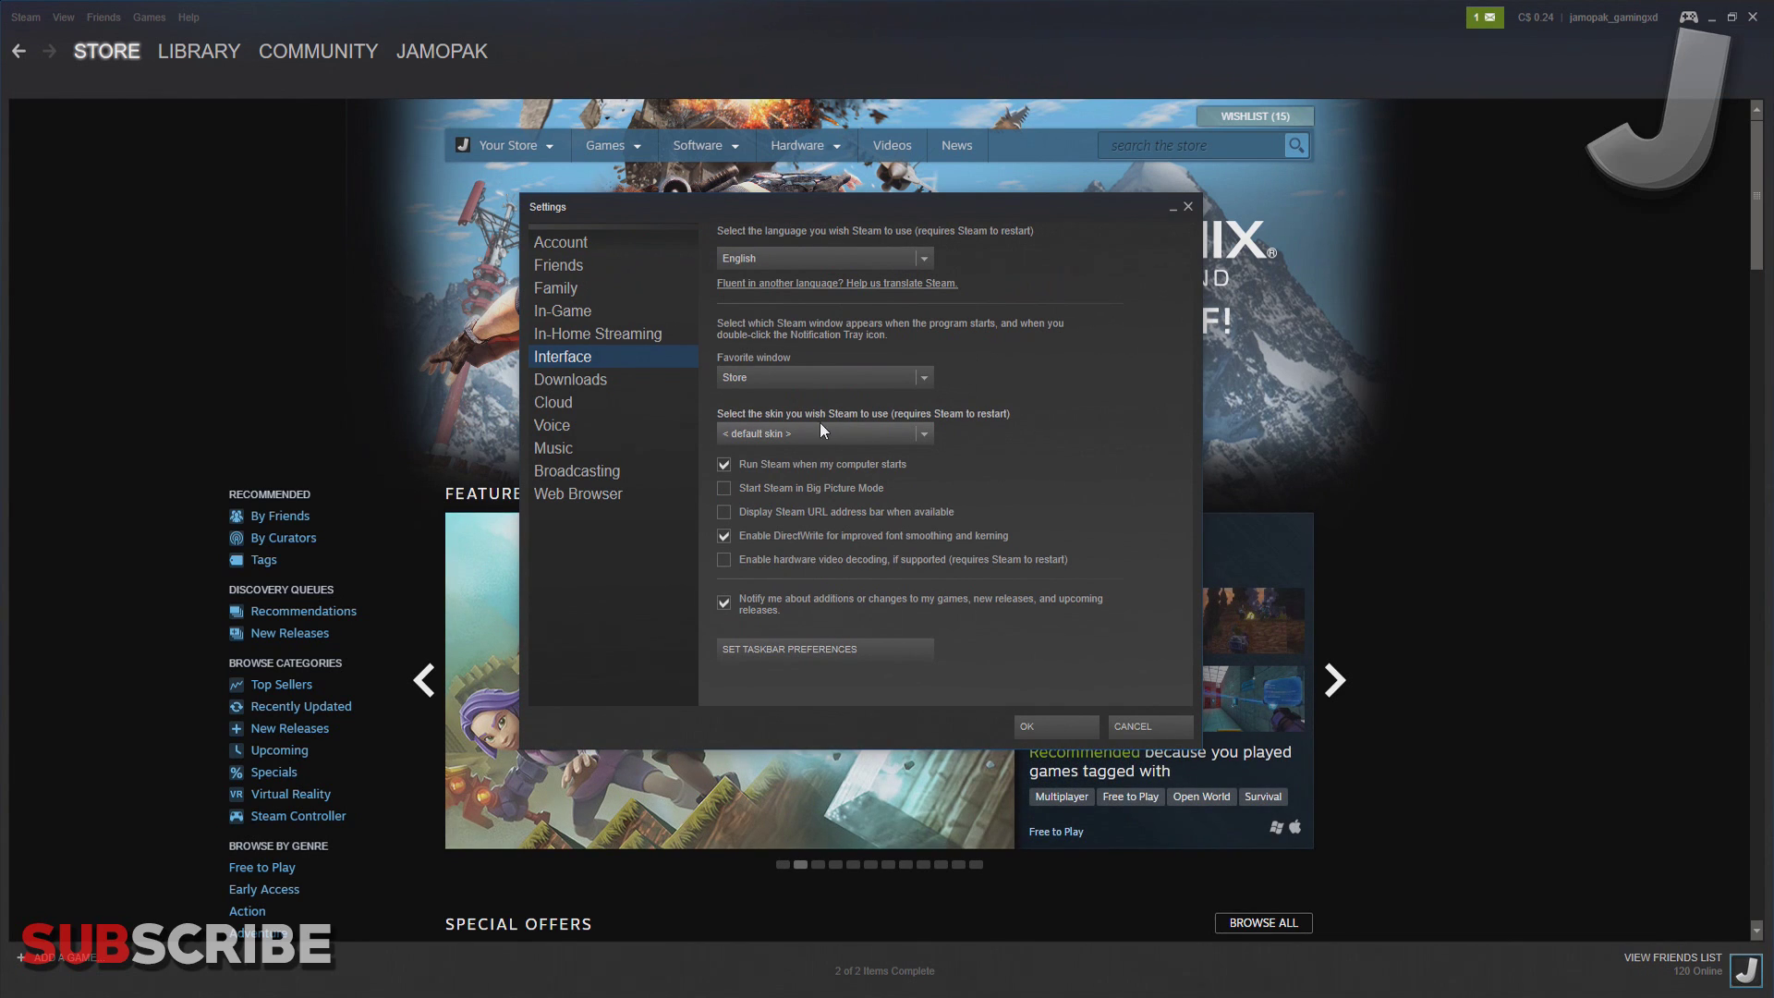
click(841, 433)
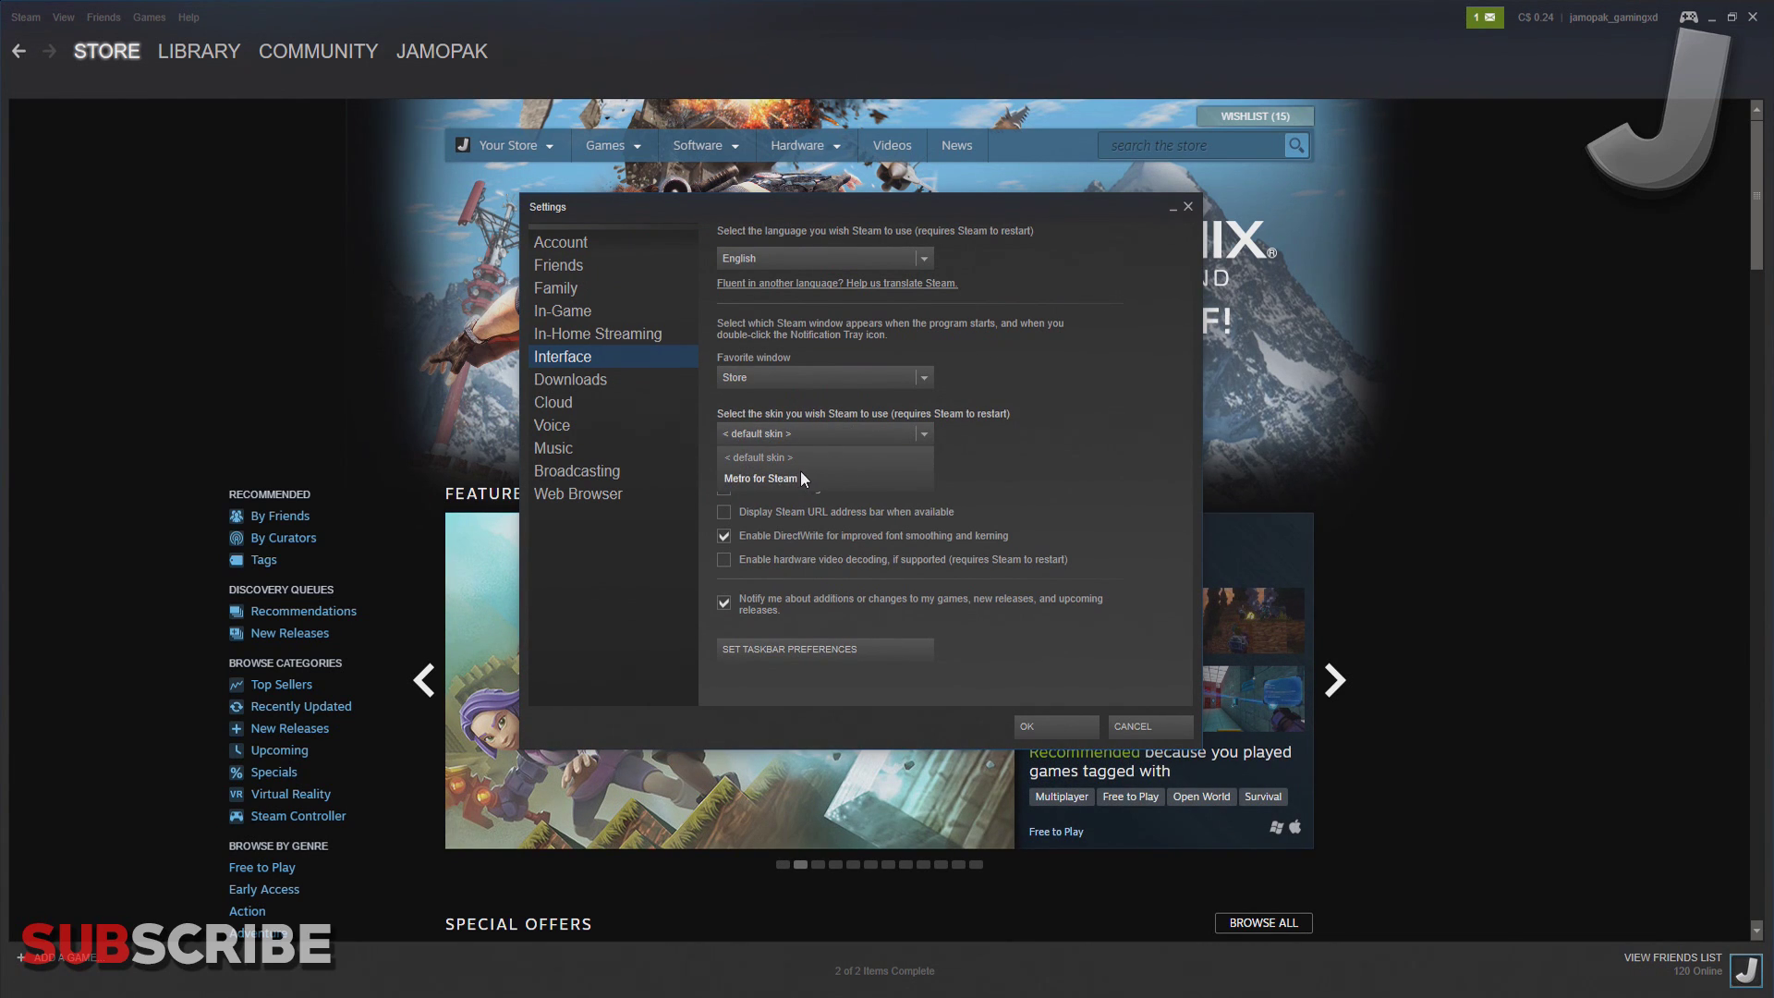
click(772, 472)
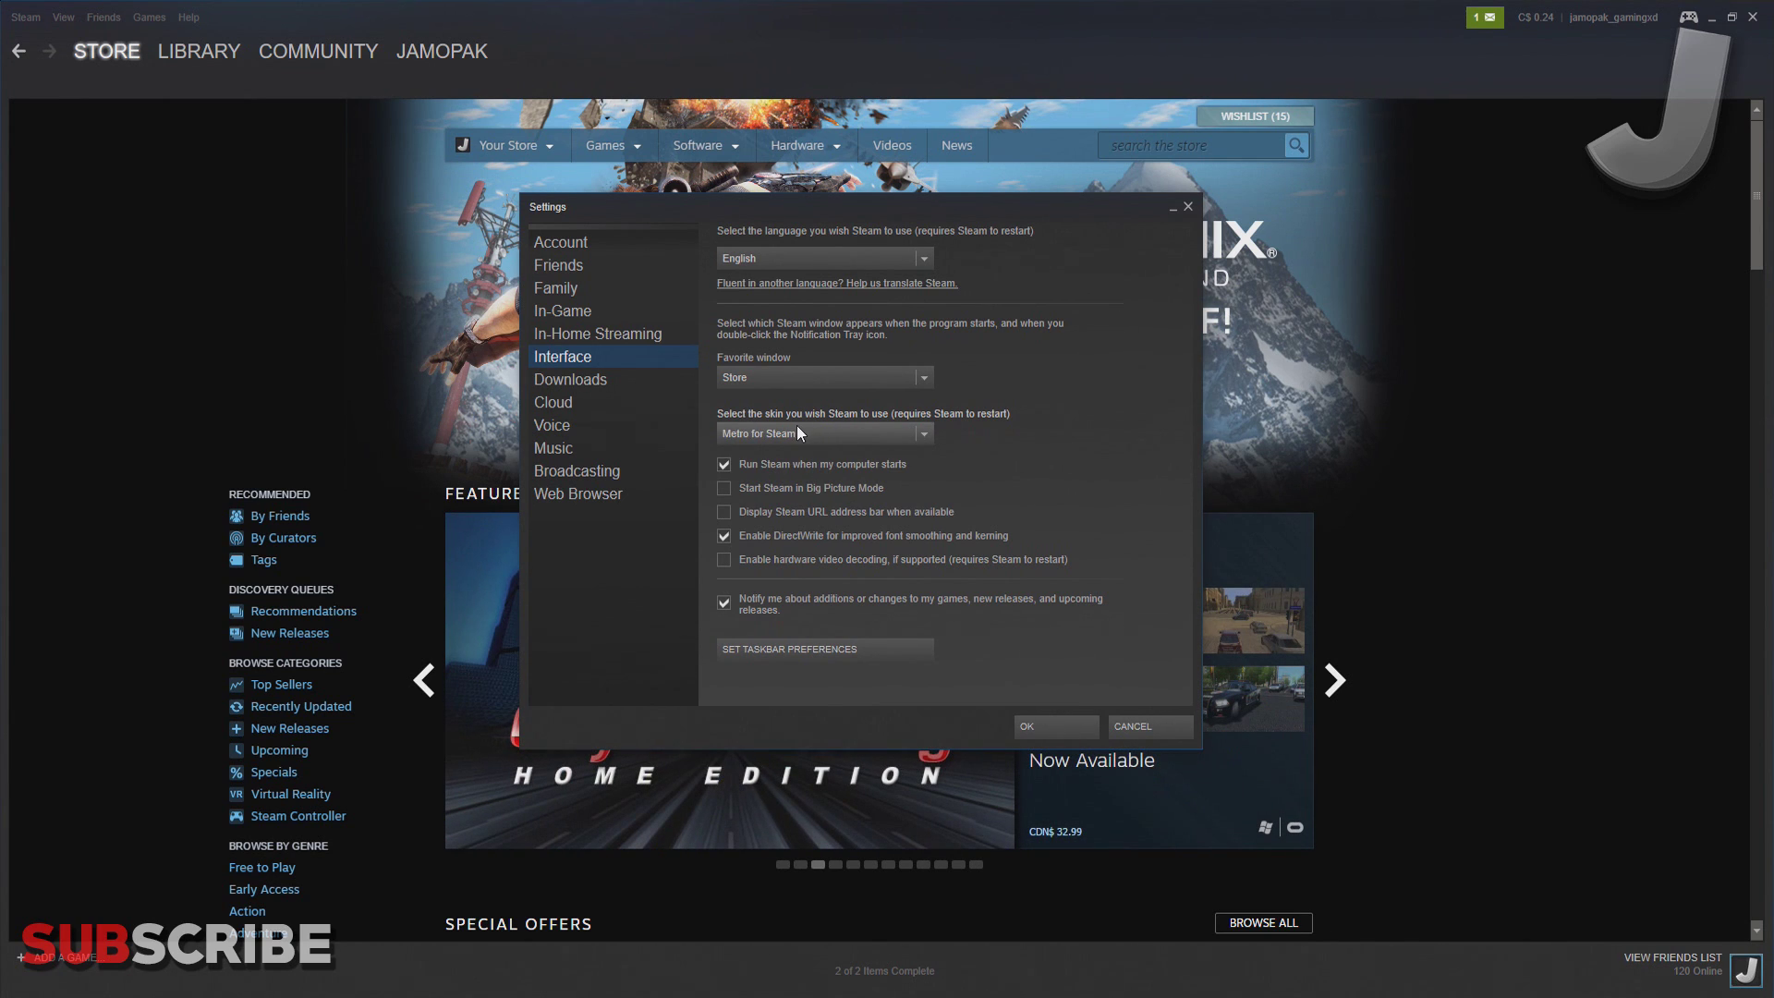
click(1030, 724)
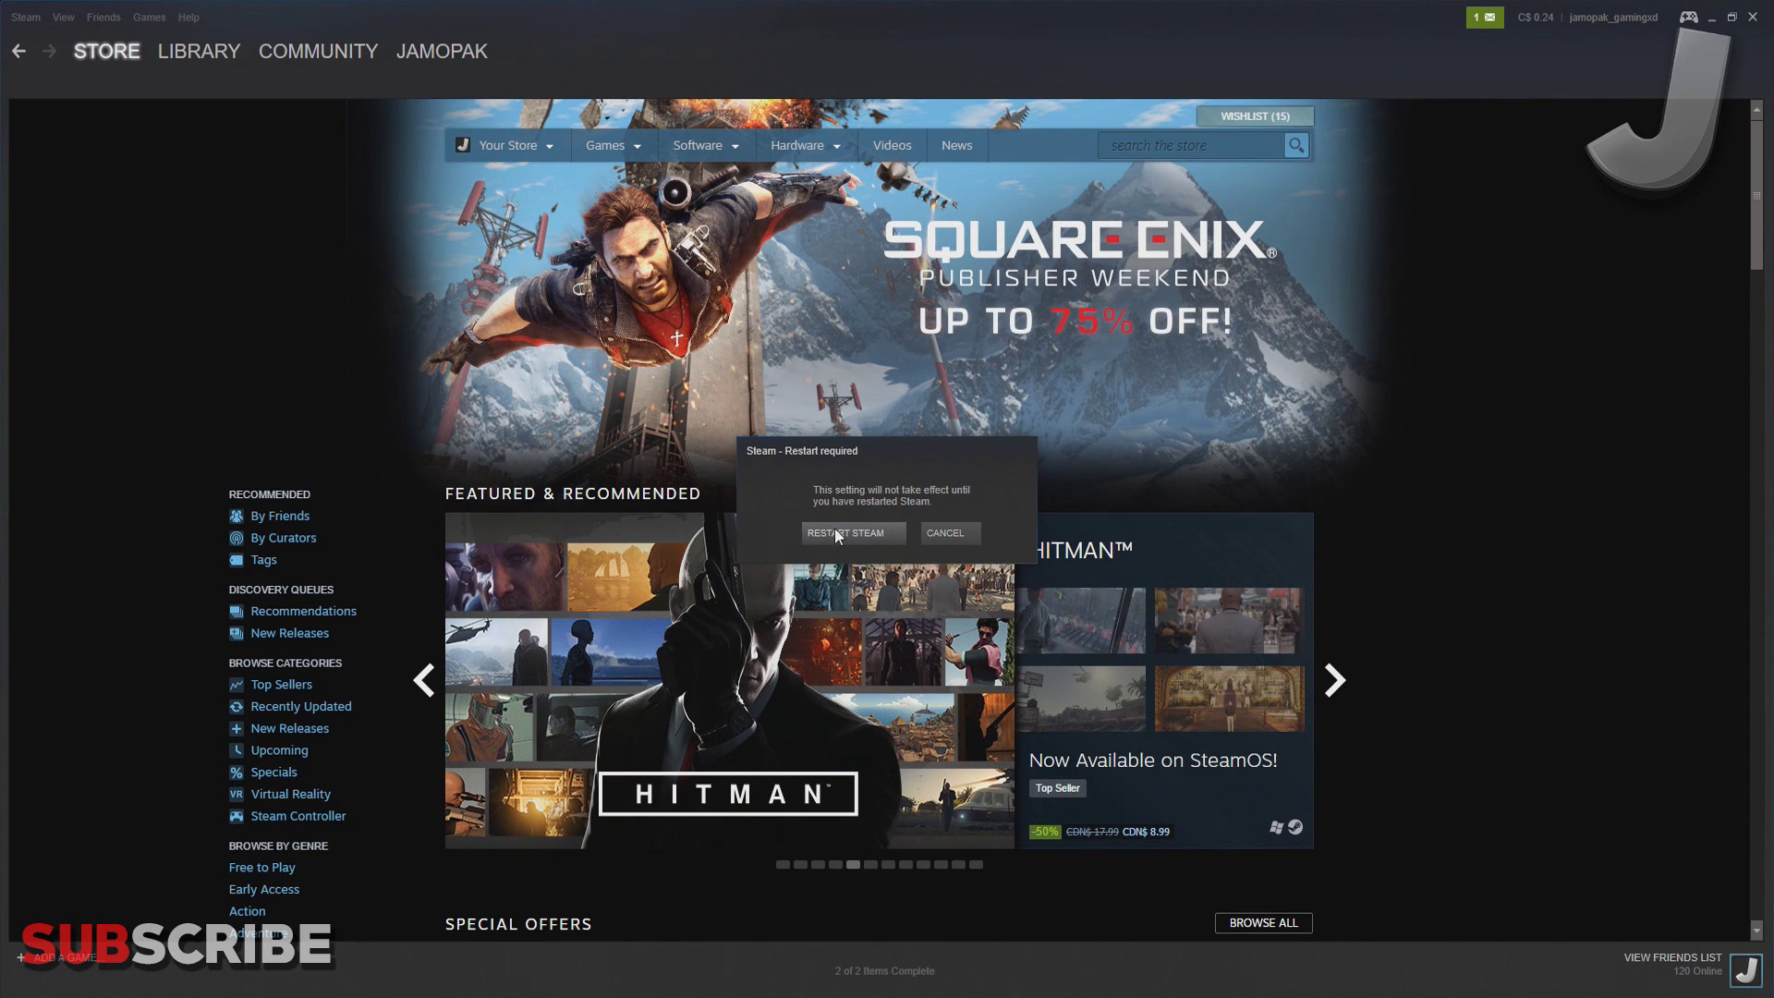
click(866, 533)
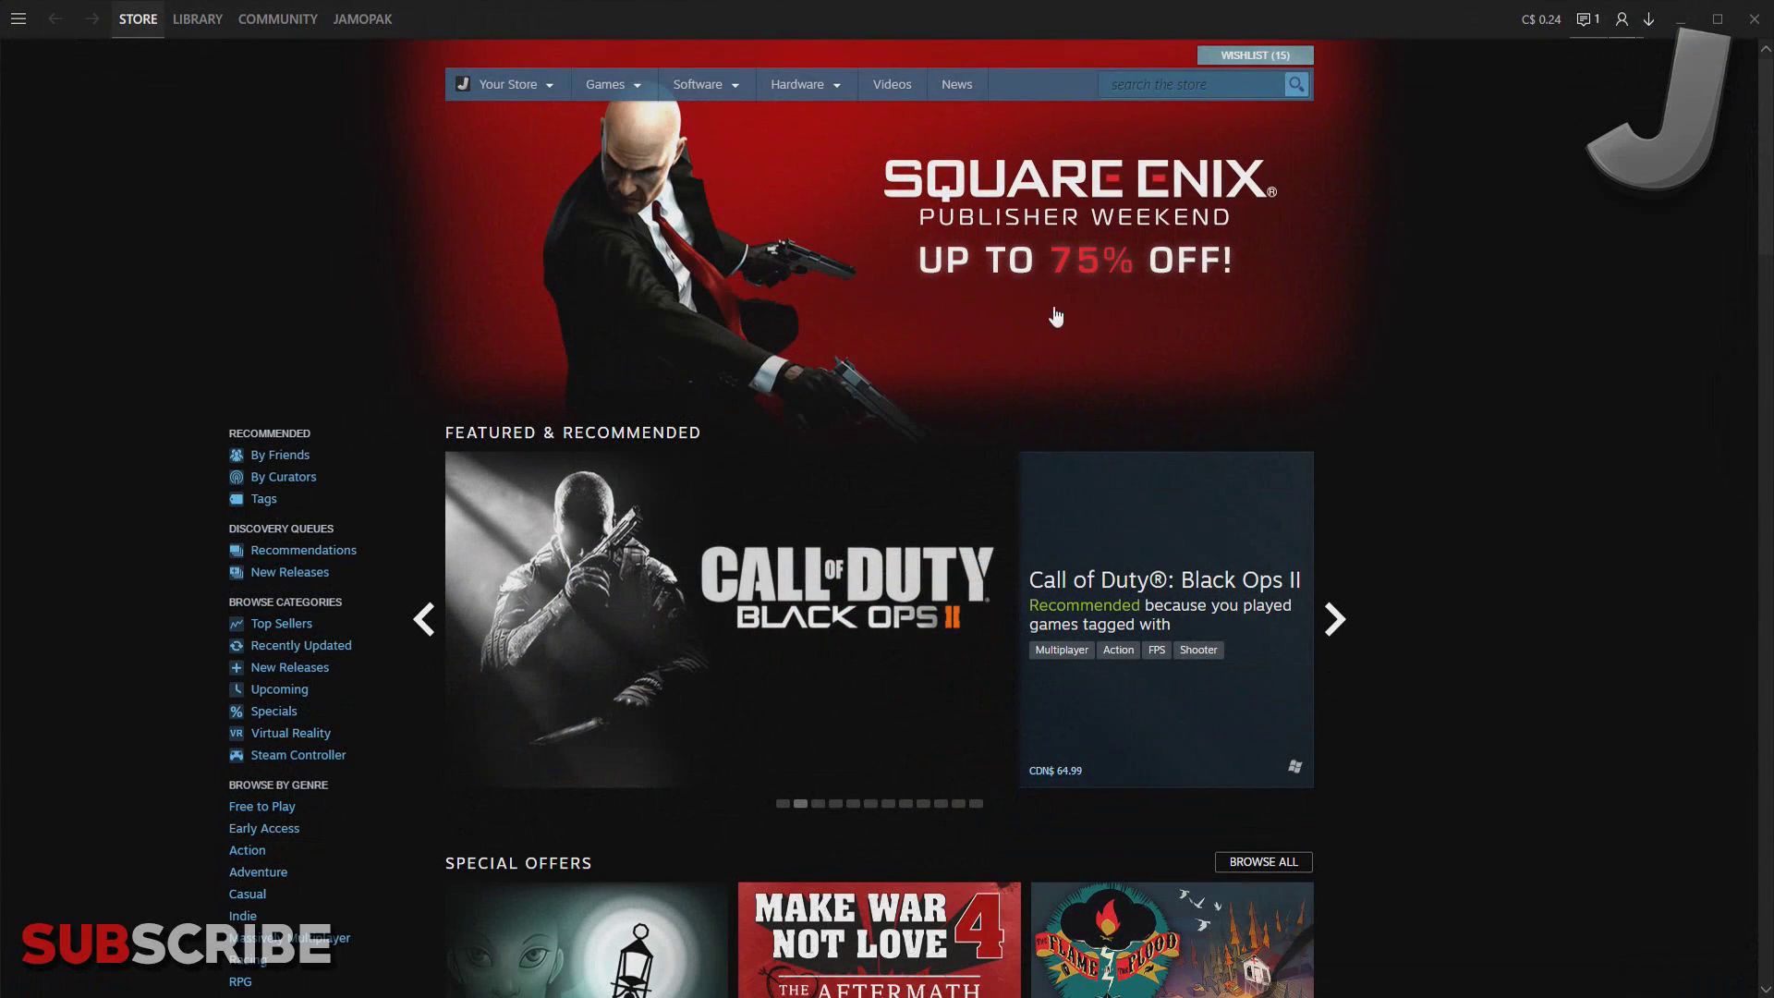
Step: Examine the look of the store front page and the account's profile page in the restyled client
mouse_move(624, 103)
scroll(543, 444, down, 20)
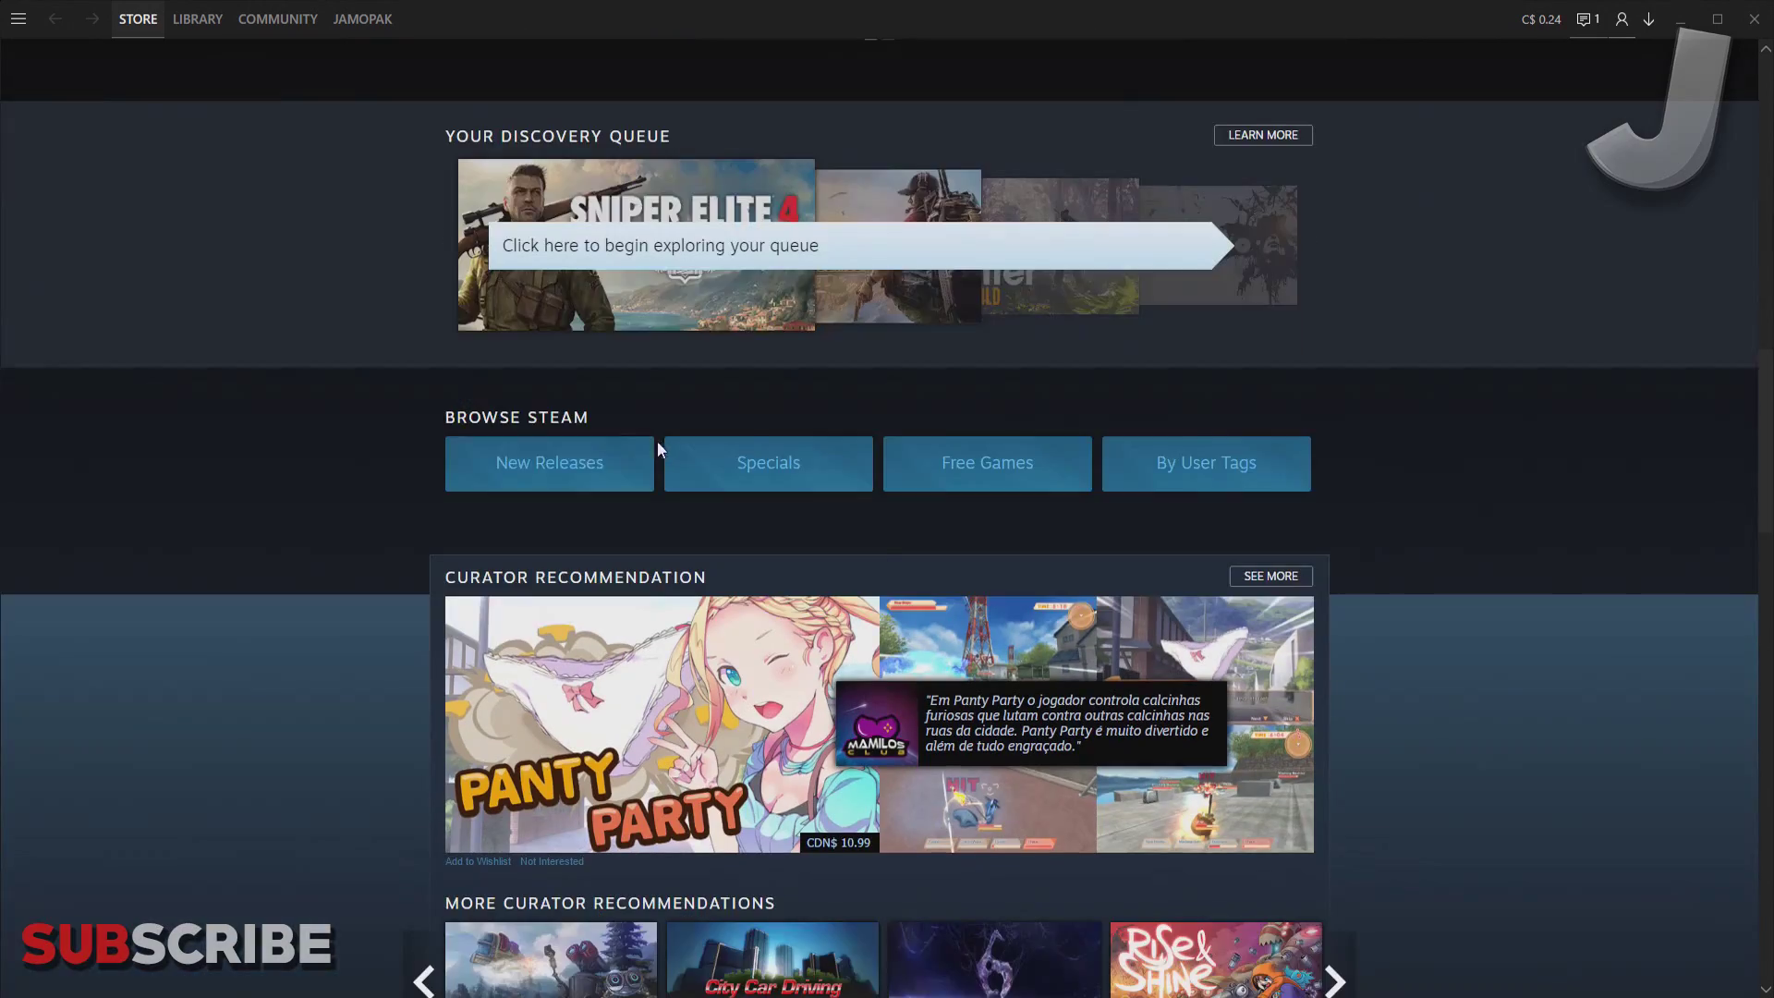
scroll(397, 407, up, 20)
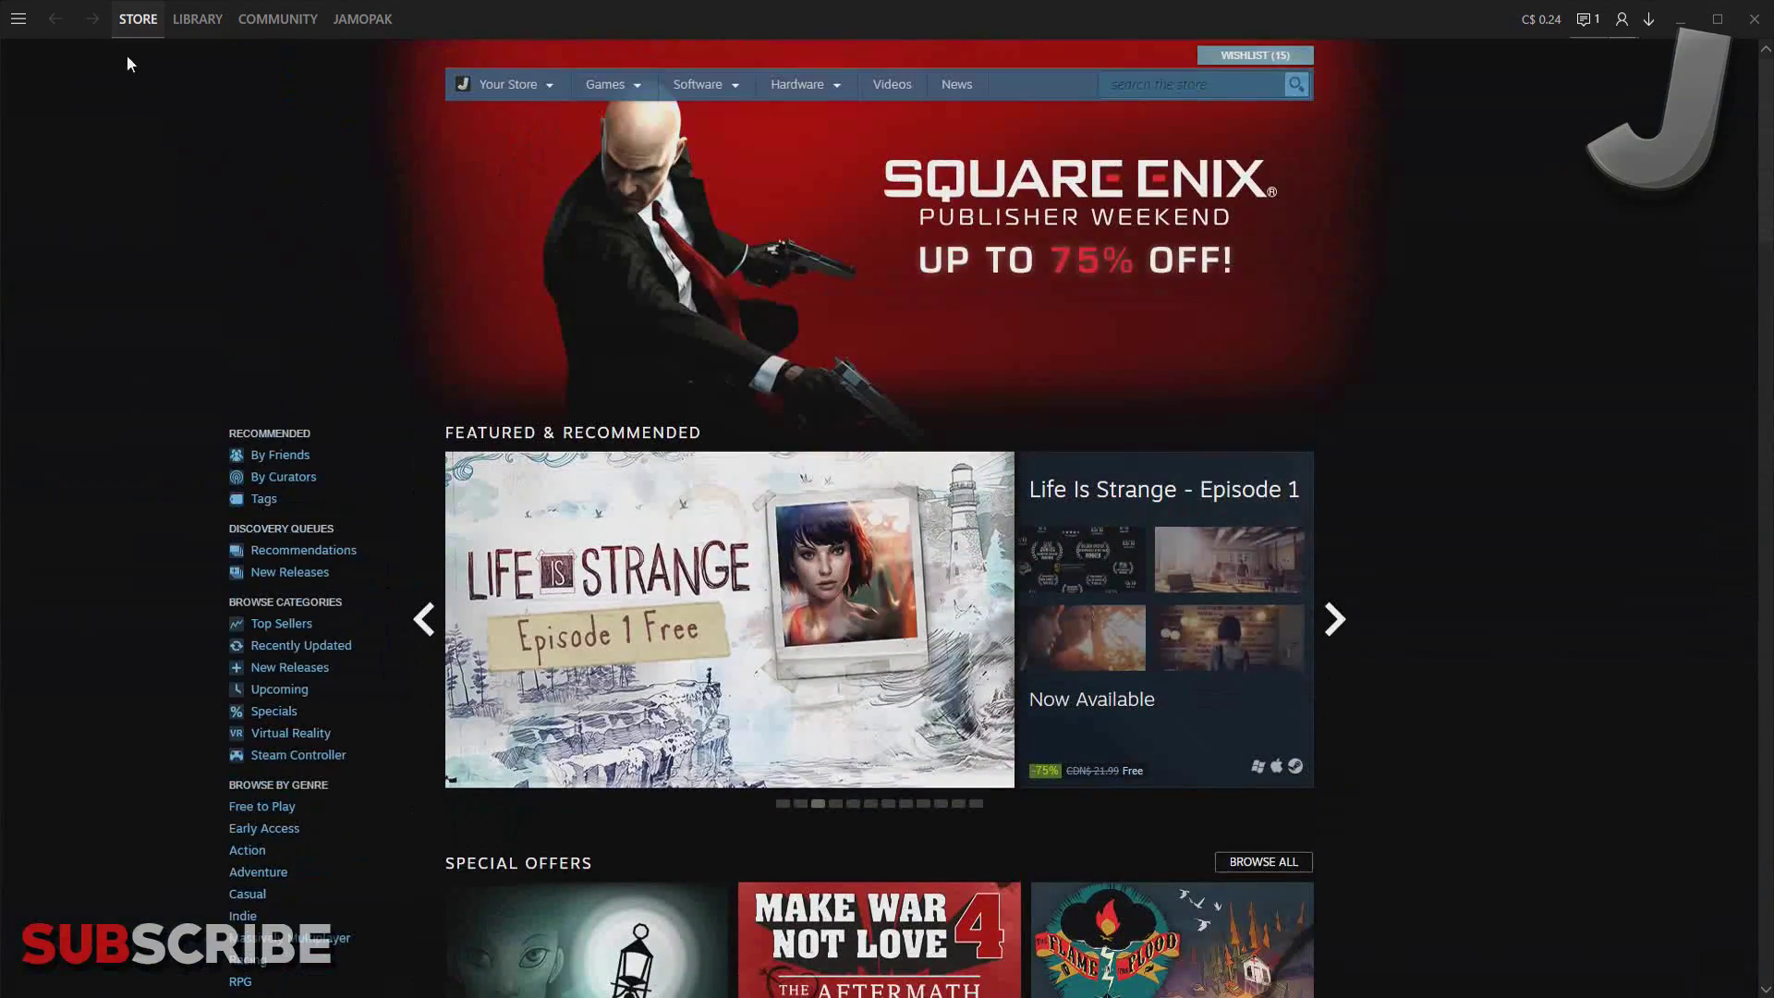
mouse_move(207, 30)
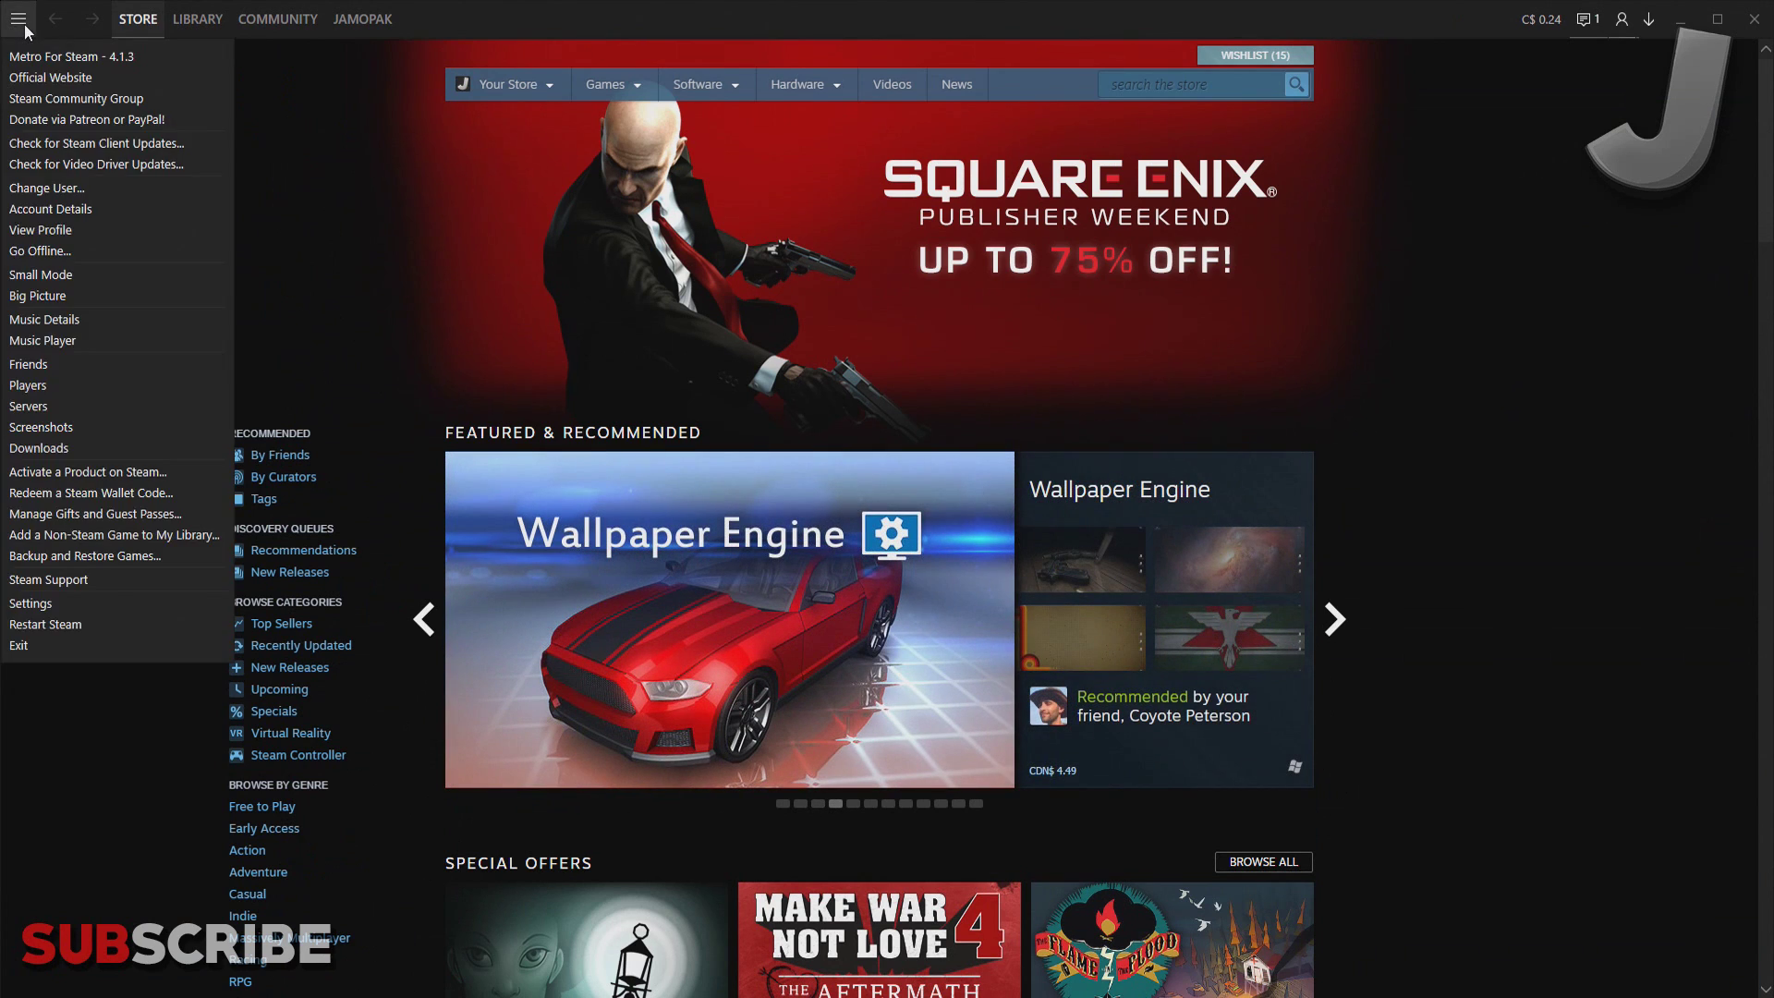
click(202, 59)
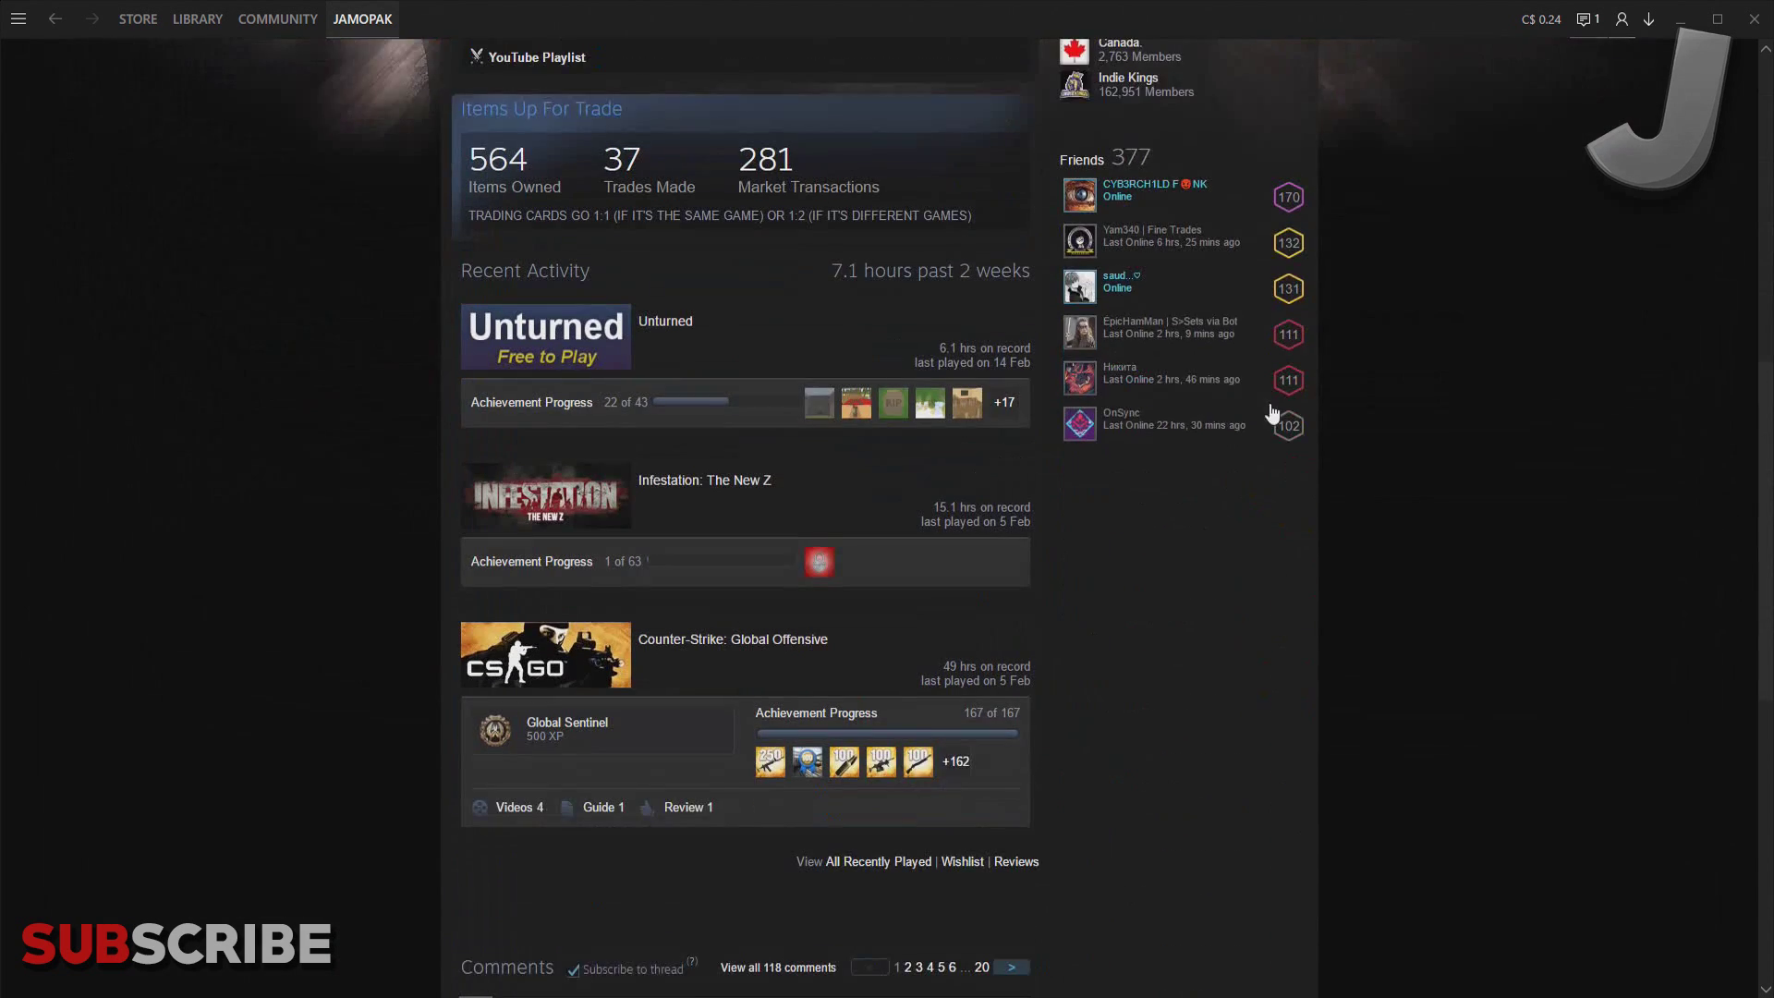
scroll(1260, 411, down, 5)
scroll(1252, 411, up, 15)
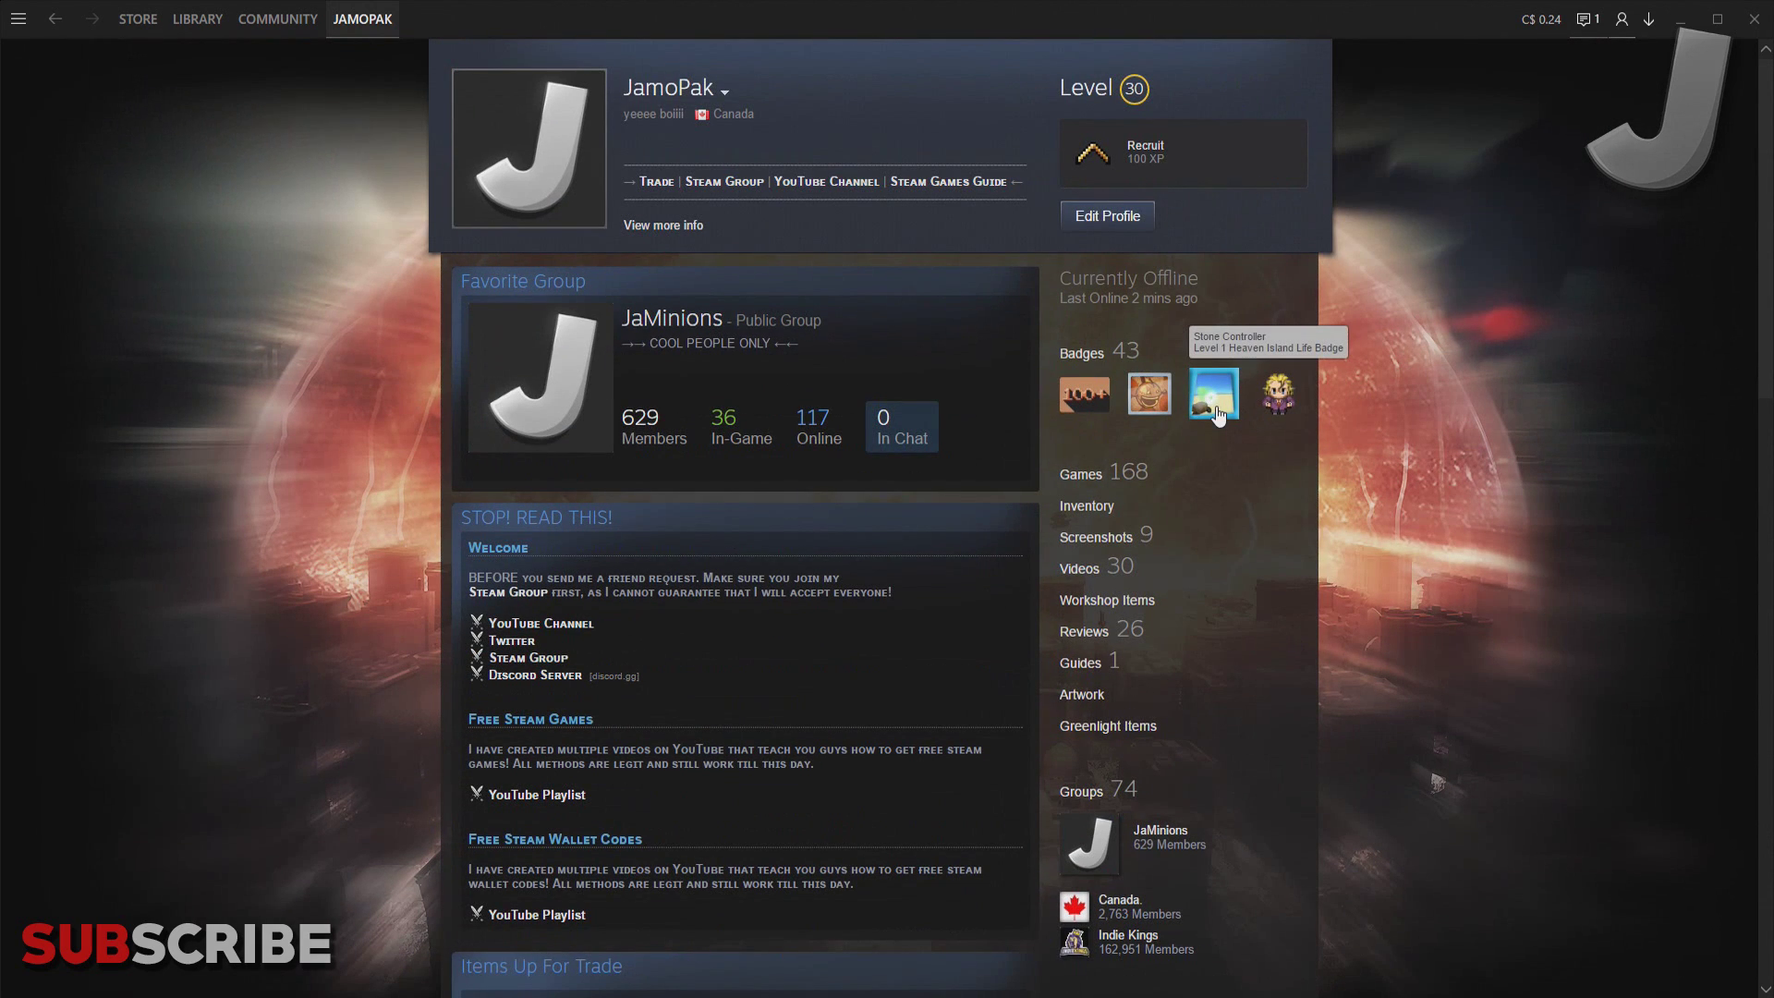